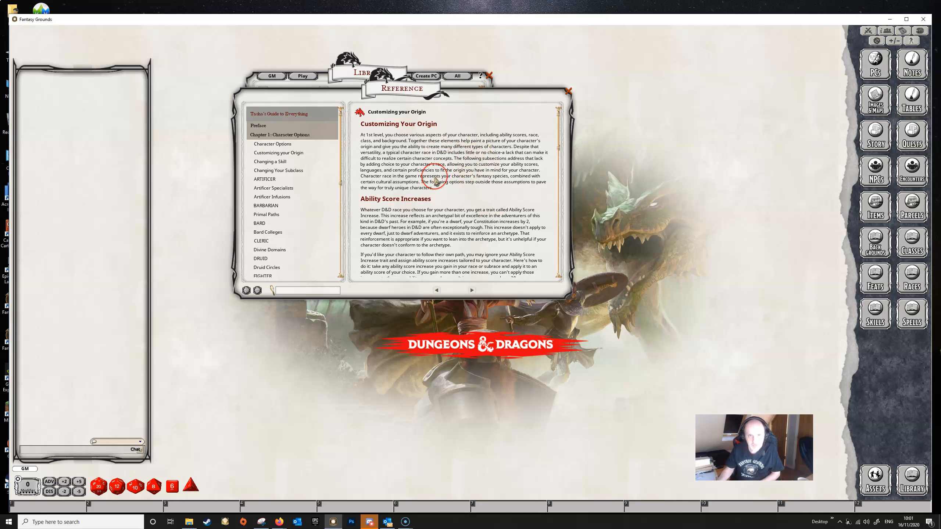
- Read the Customizing Your Origin page from Ability Score Increases through the Custom Lineage rules
scroll(436, 181, down, 1)
scroll(436, 181, down, 1)
scroll(437, 181, down, 1)
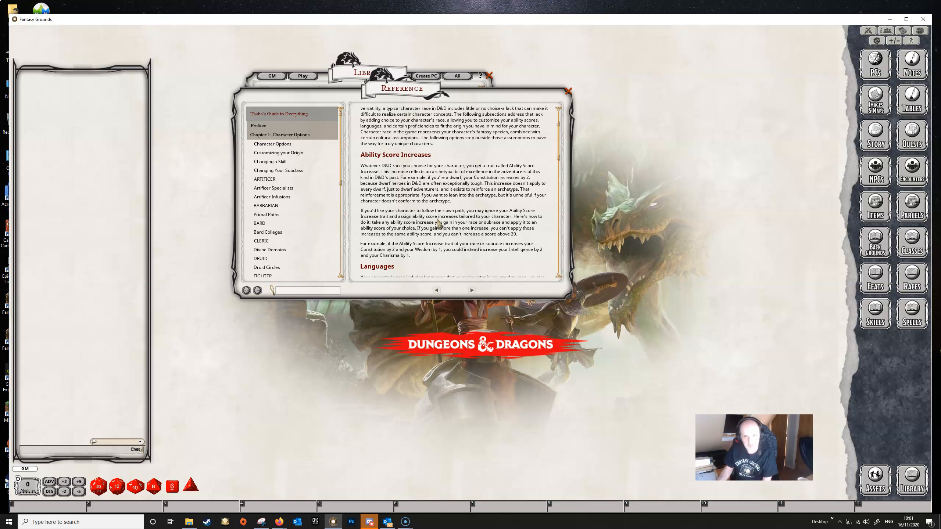
scroll(418, 239, down, 3)
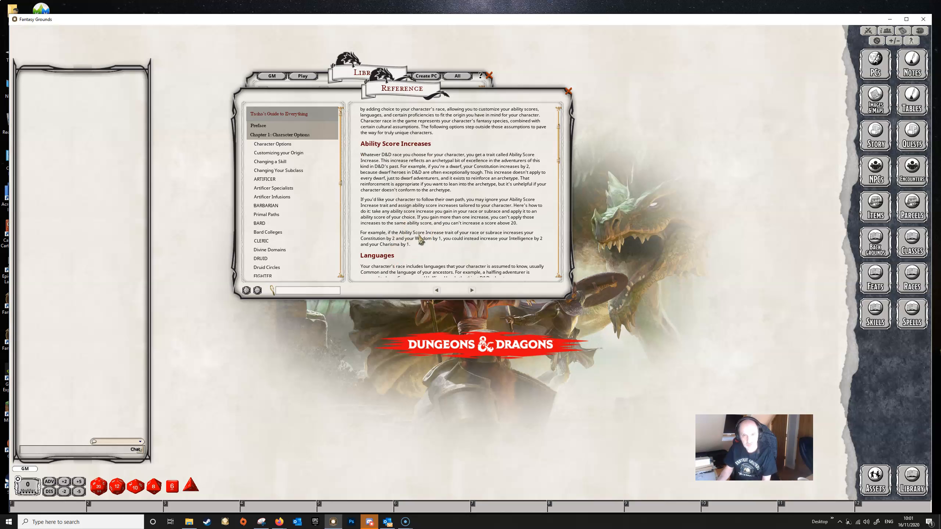
scroll(436, 204, down, 8)
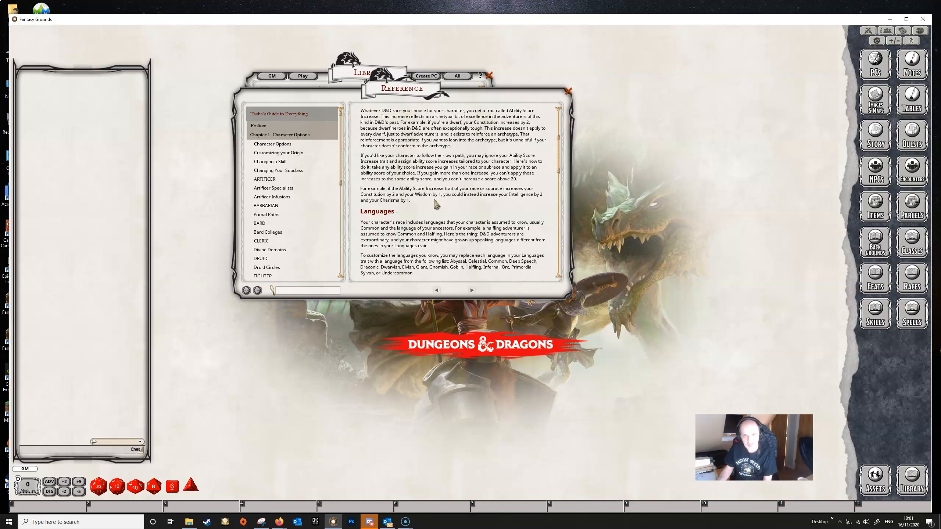
scroll(434, 187, down, 15)
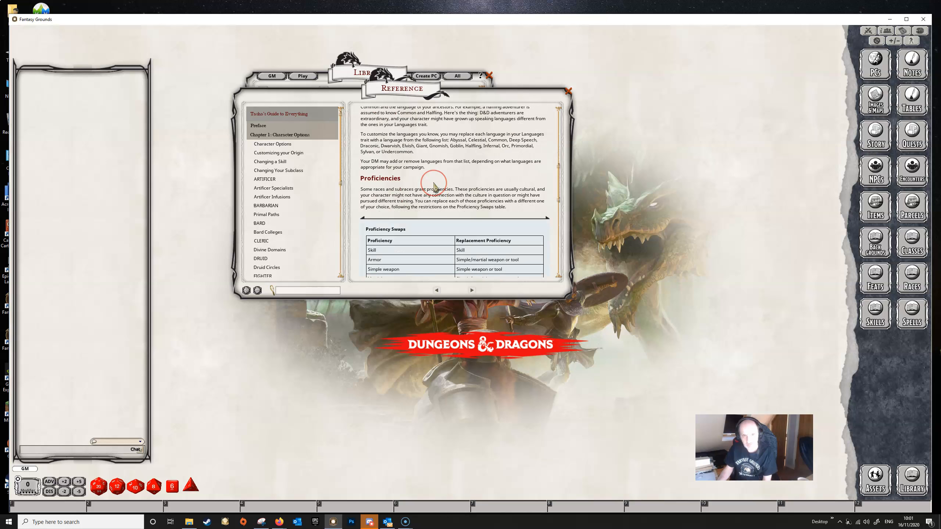
scroll(432, 187, down, 3)
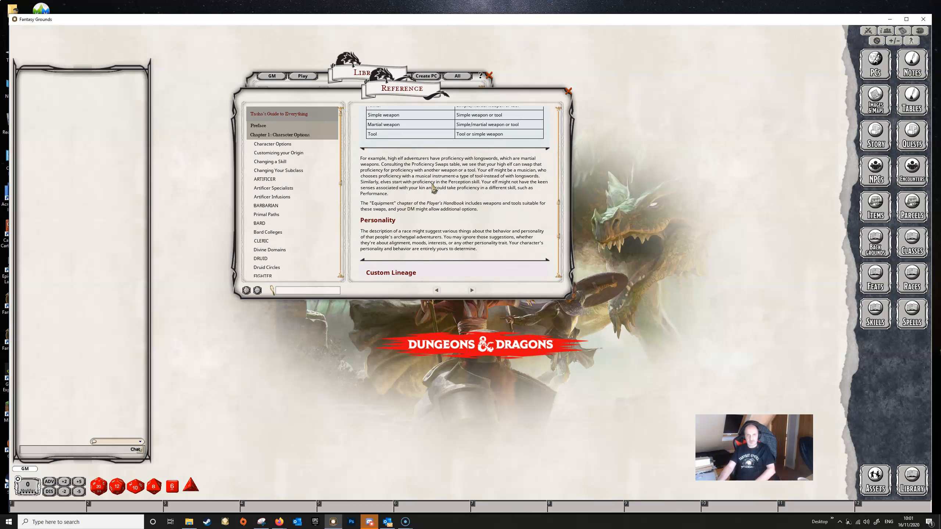
scroll(446, 177, down, 2)
scroll(447, 177, down, 8)
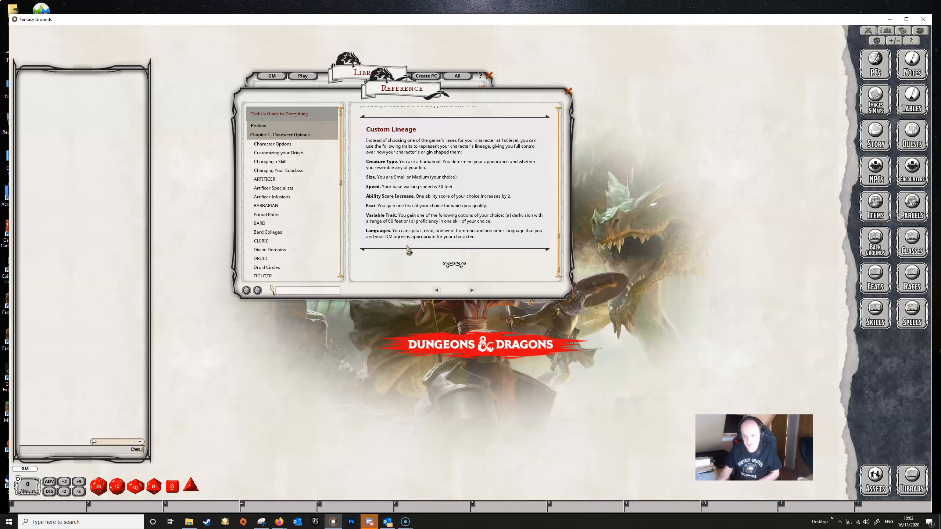
- Open the Custom Lineage race from D&D Tasha's Cauldron of Everything in the races list and review its traits
click(909, 282)
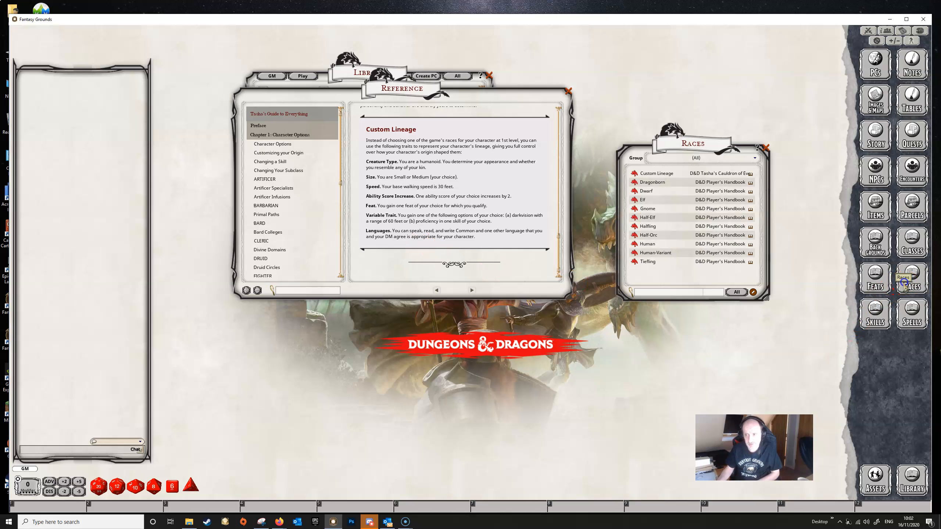
click(634, 173)
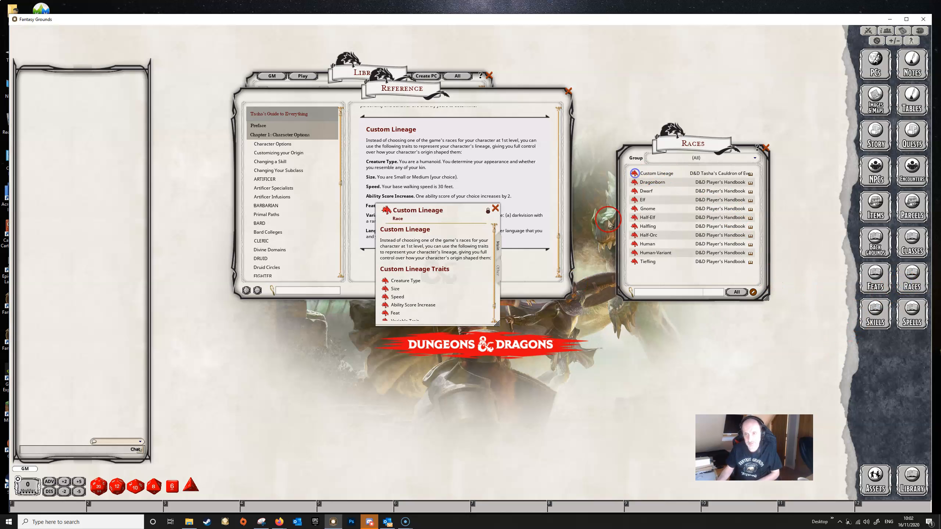
drag(466, 206, 450, 271)
scroll(434, 372, down, 1)
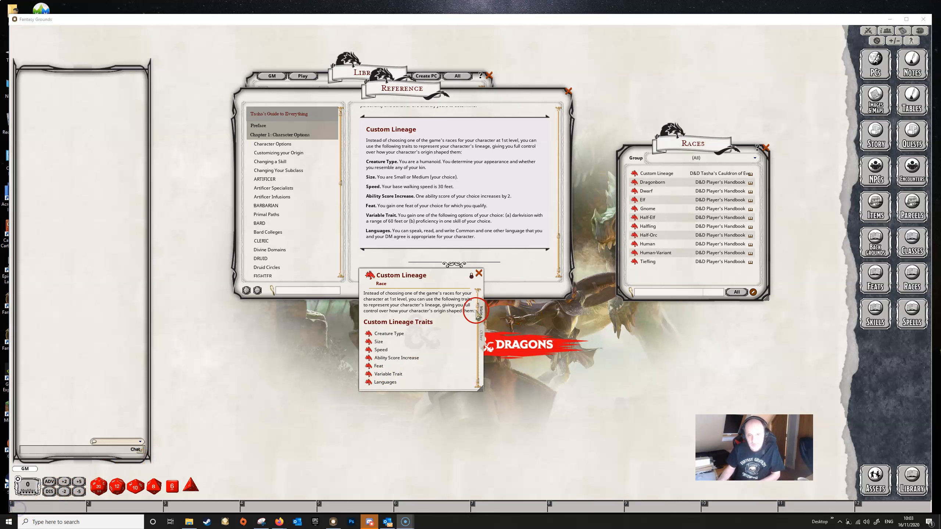
- Duplicate the Custom Lineage race in the races list, open the copy and close all other windows
click(478, 274)
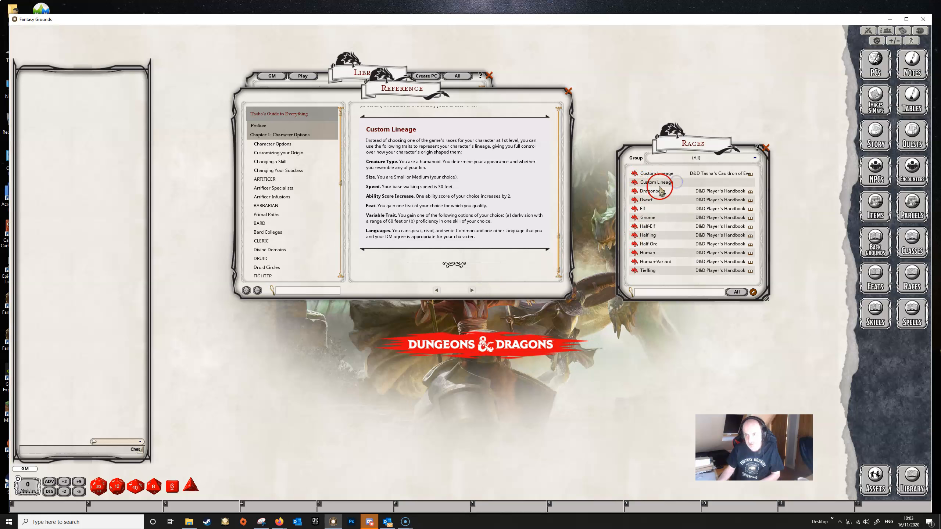
click(568, 91)
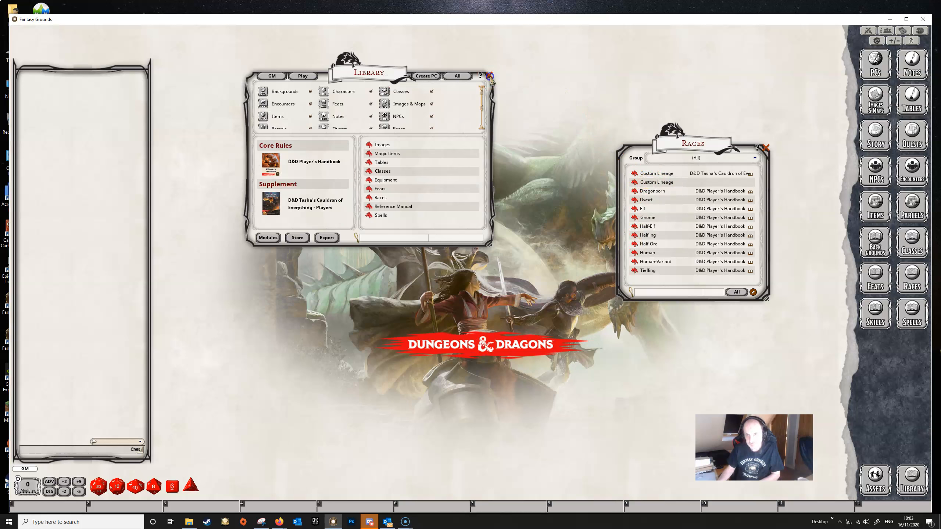
click(489, 76)
click(635, 185)
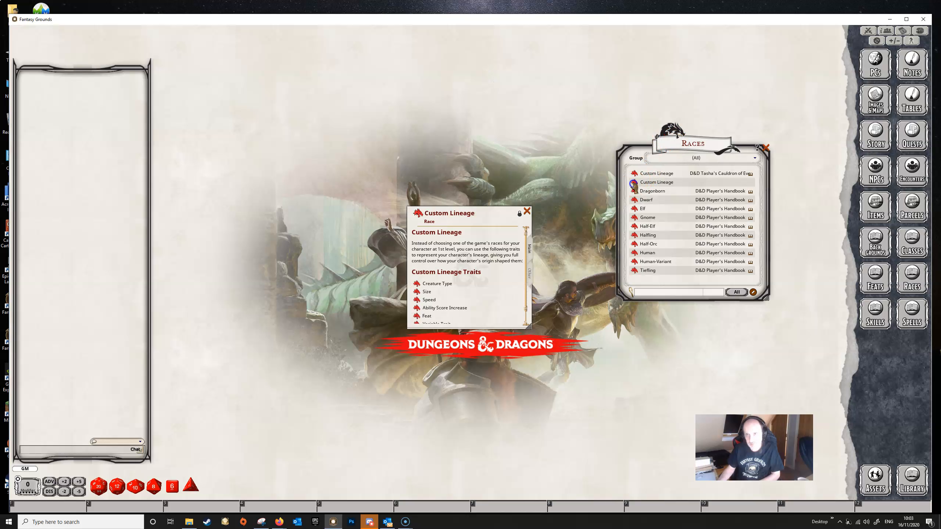
click(766, 147)
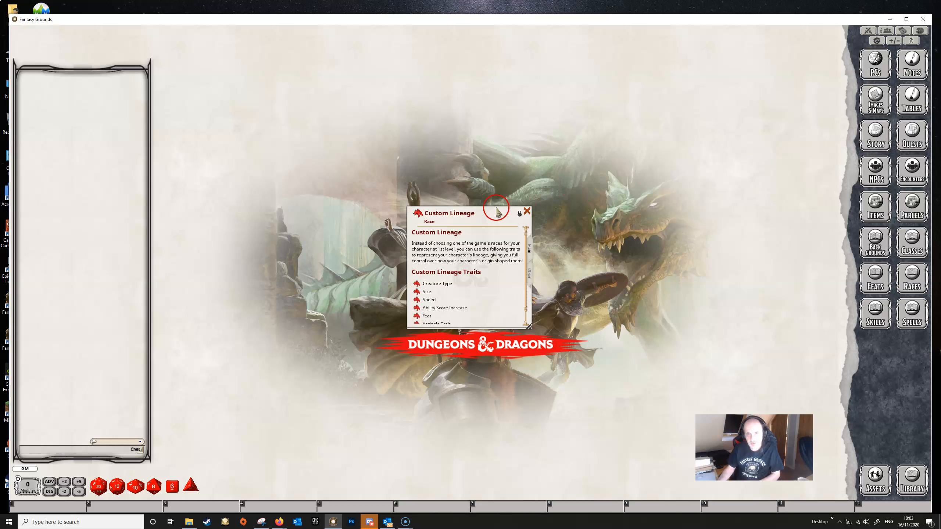
- Enlarge and unlock the copied Custom Lineage race record, and rename it My Race
drag(493, 209, 464, 119)
drag(499, 236, 523, 293)
click(515, 159)
click(513, 126)
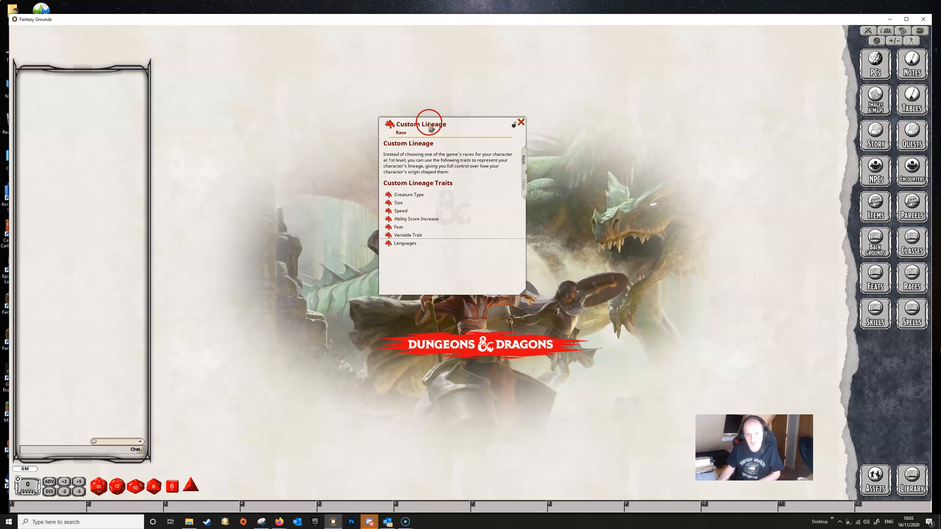
click(451, 124)
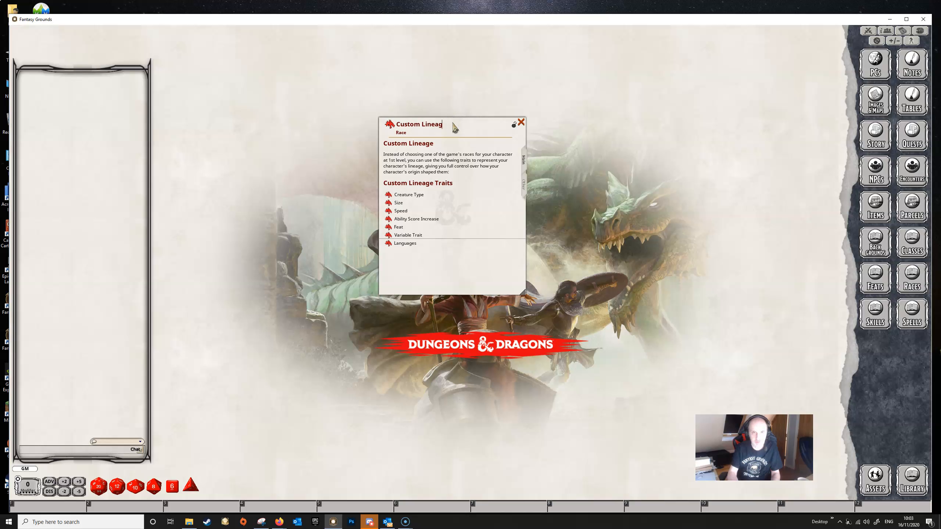
text(My Ra)
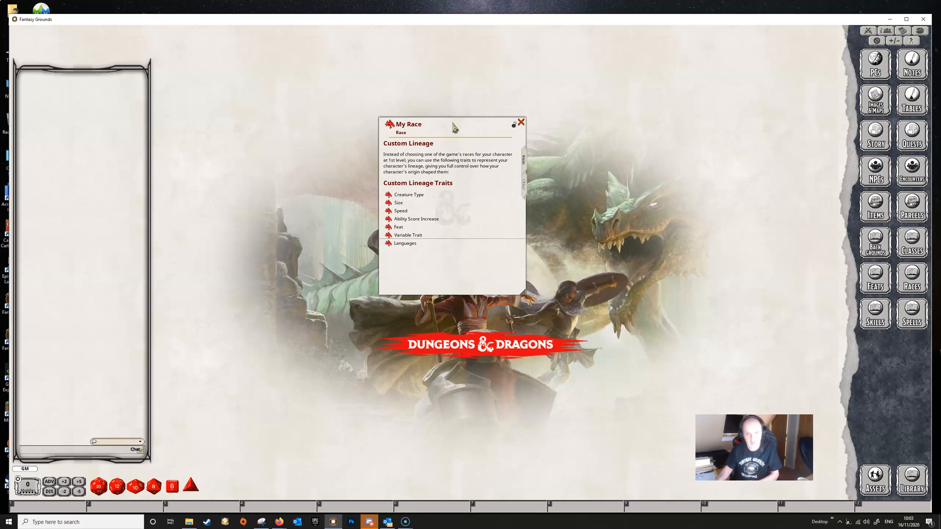
text(ce)
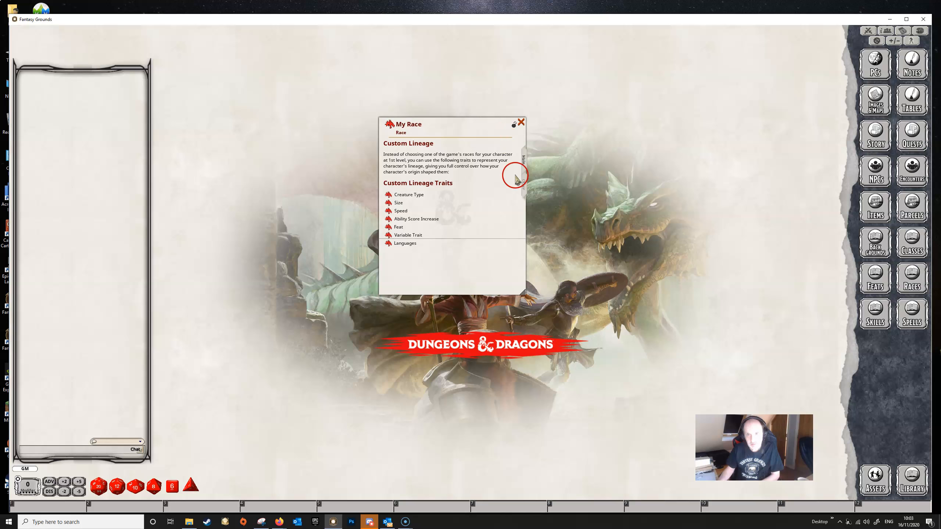
- Show the sub-races and traits of My Race and read its Ability Score Increase trait
click(523, 186)
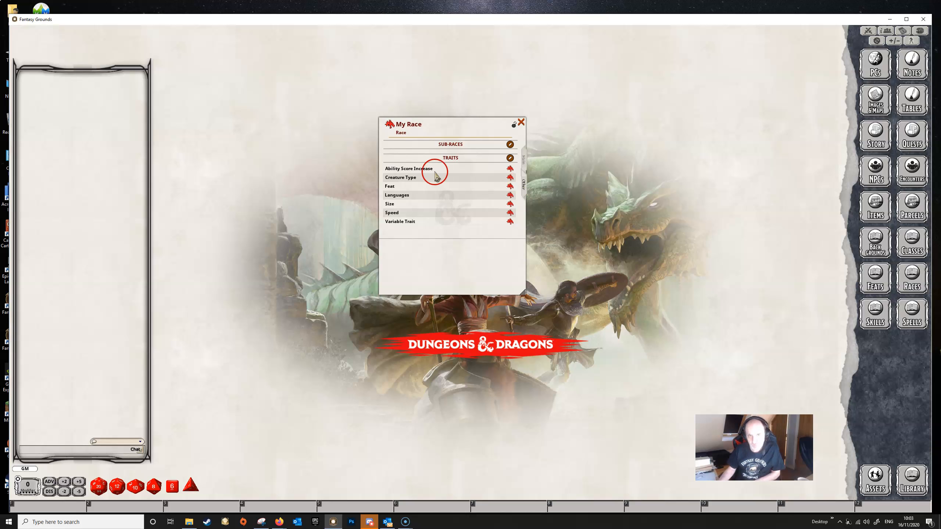
click(510, 171)
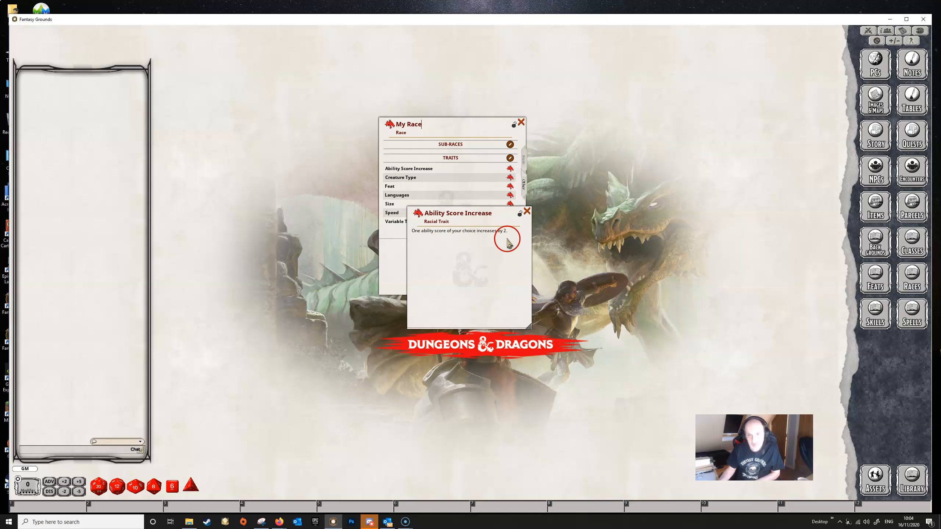
click(527, 212)
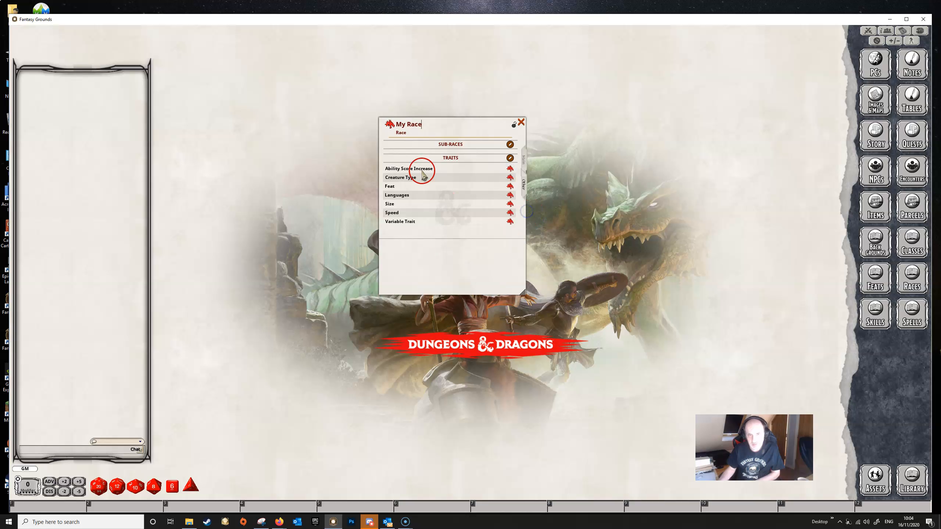
- Replace the Creature Type trait's text after "You are a humanoid." with "Your text here" and lock the trait
click(510, 178)
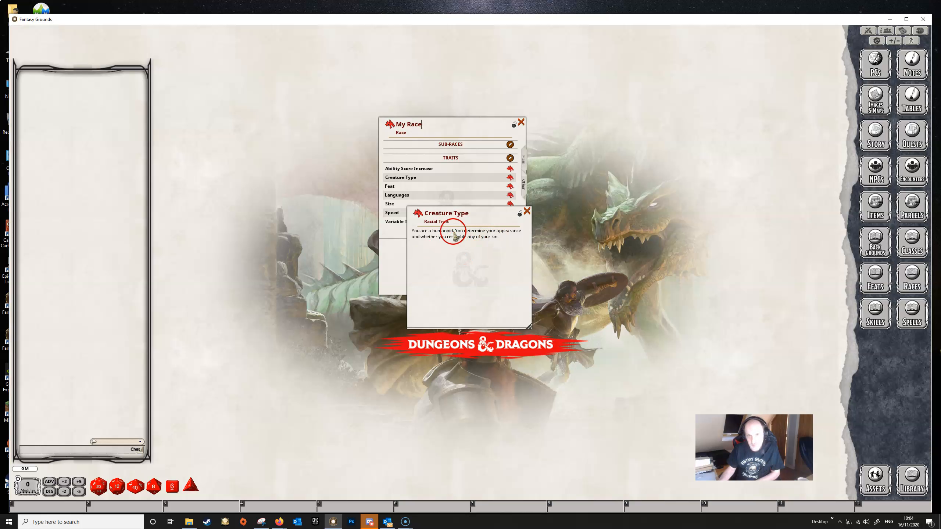
drag(457, 233, 499, 247)
key(BackSpace)
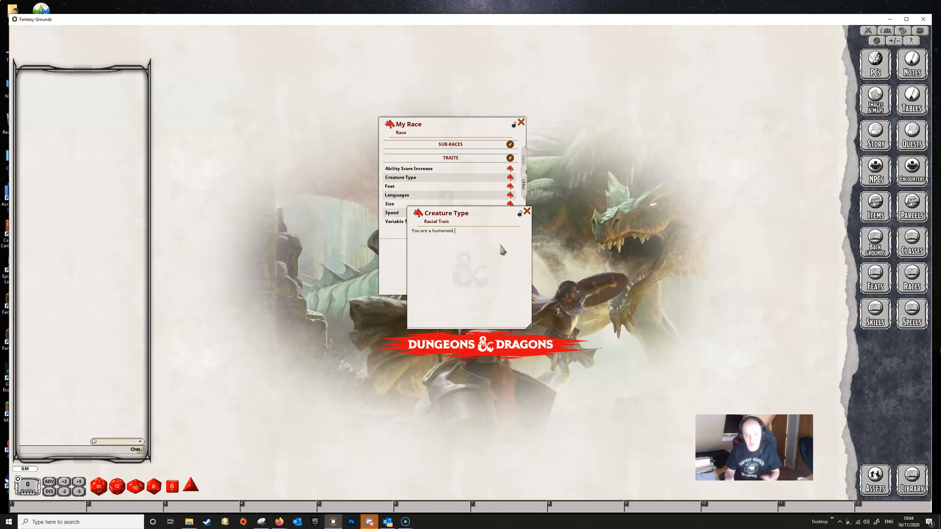
key(shift)
text(Your text here)
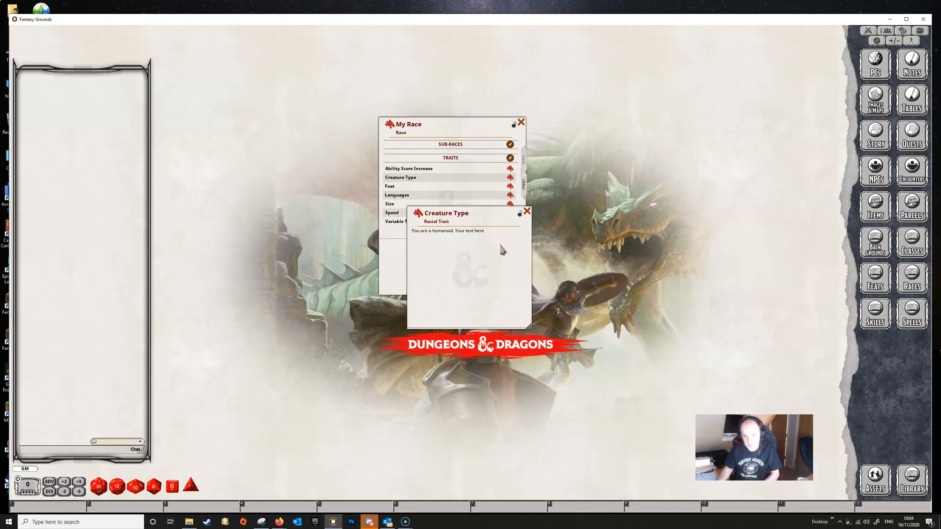
click(519, 214)
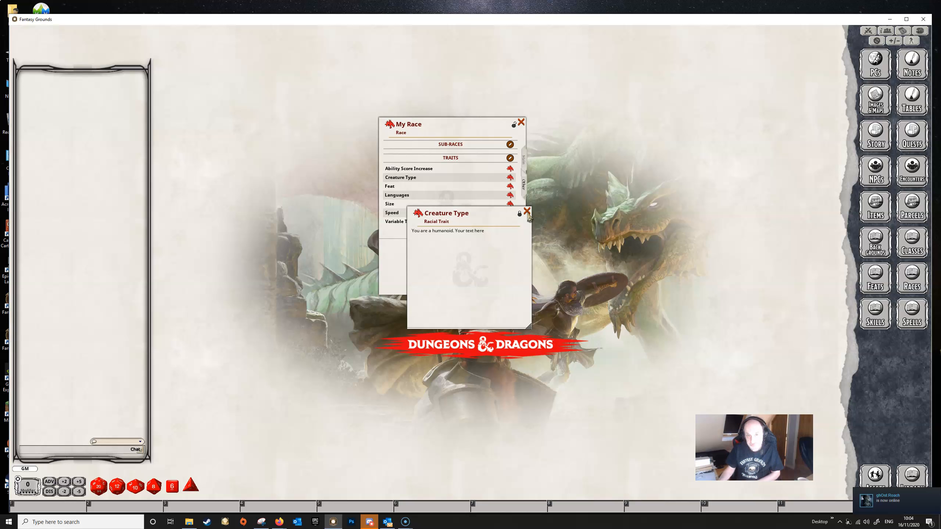
click(526, 212)
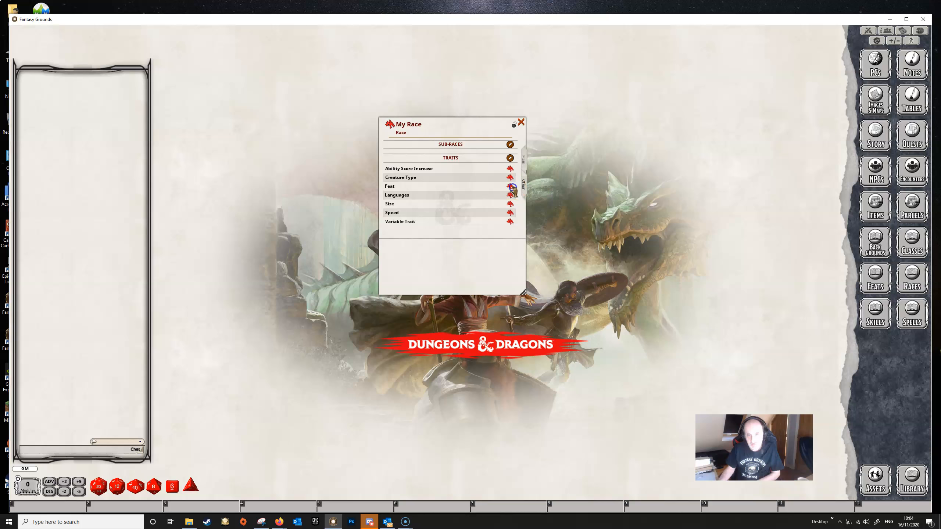
- Check the Feat trait, and edit the Languages trait to read "You can speak, read, and write Common and Draconic"
click(510, 186)
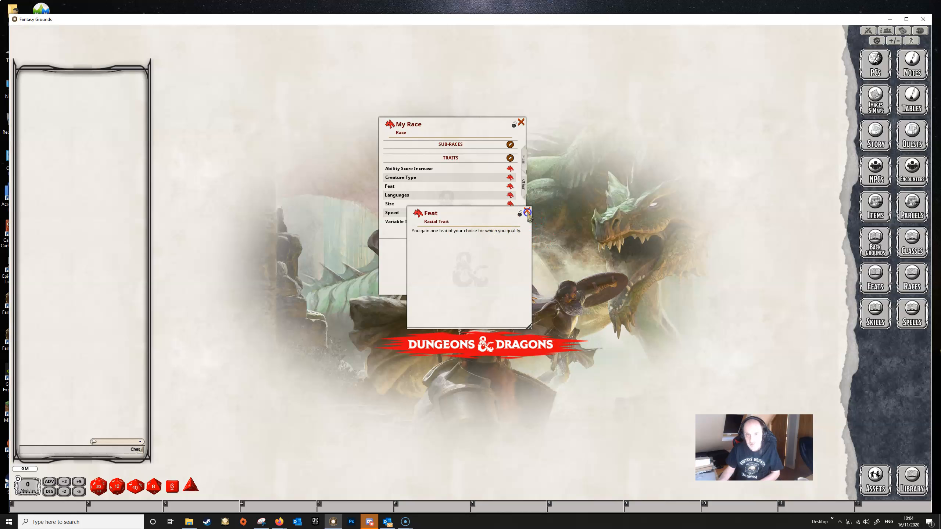
click(527, 211)
click(510, 195)
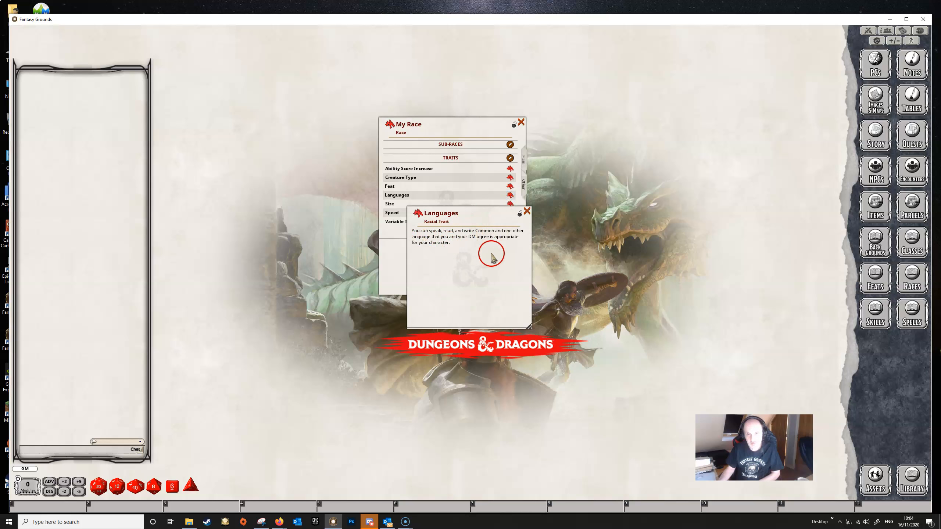
drag(505, 231, 514, 247)
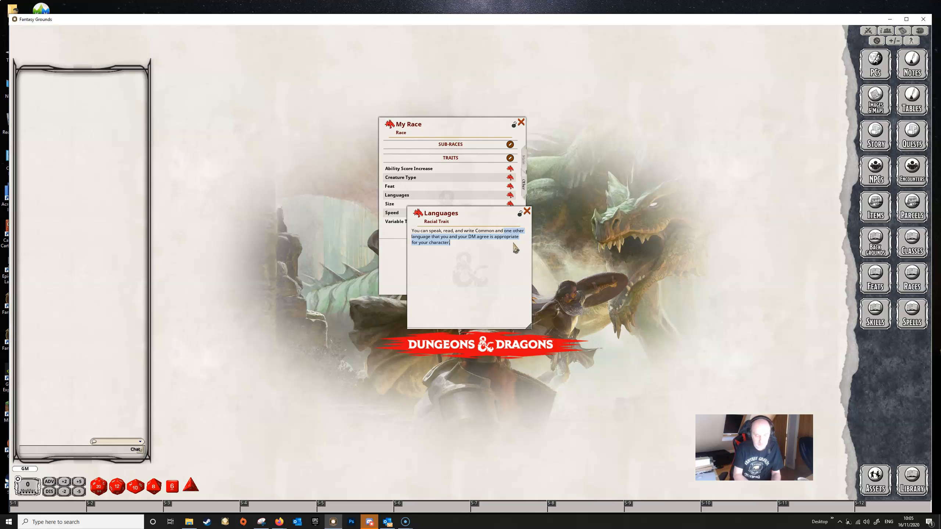
text(Draconic)
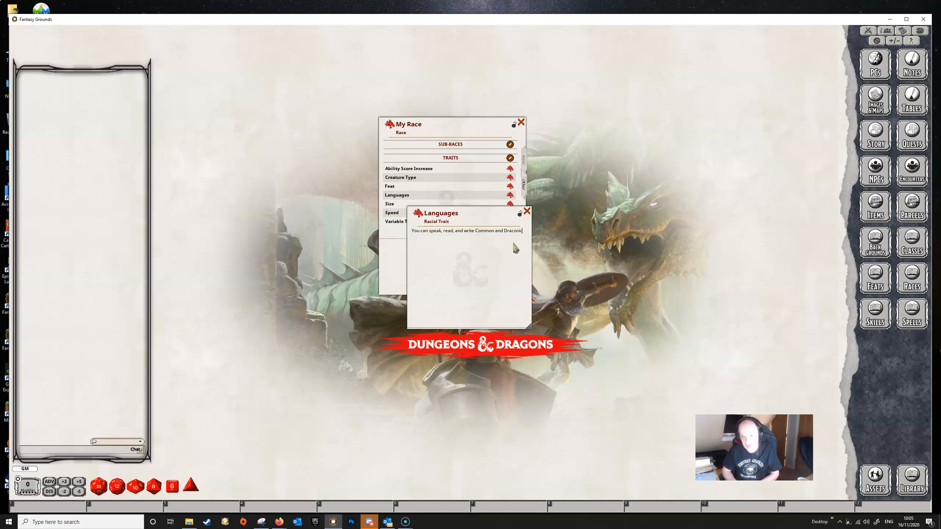
mouse_move(513, 243)
mouse_down()
mouse_move(466, 240)
mouse_move(511, 242)
mouse_up()
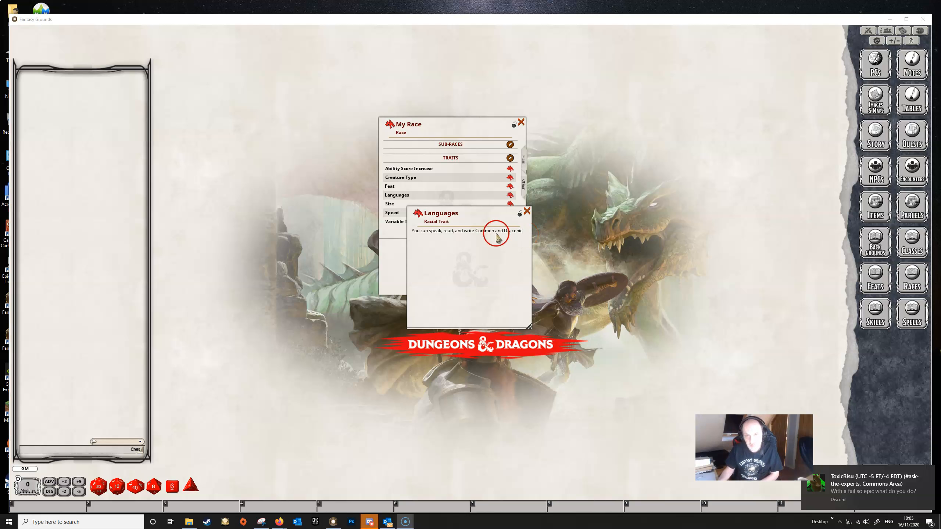
click(527, 212)
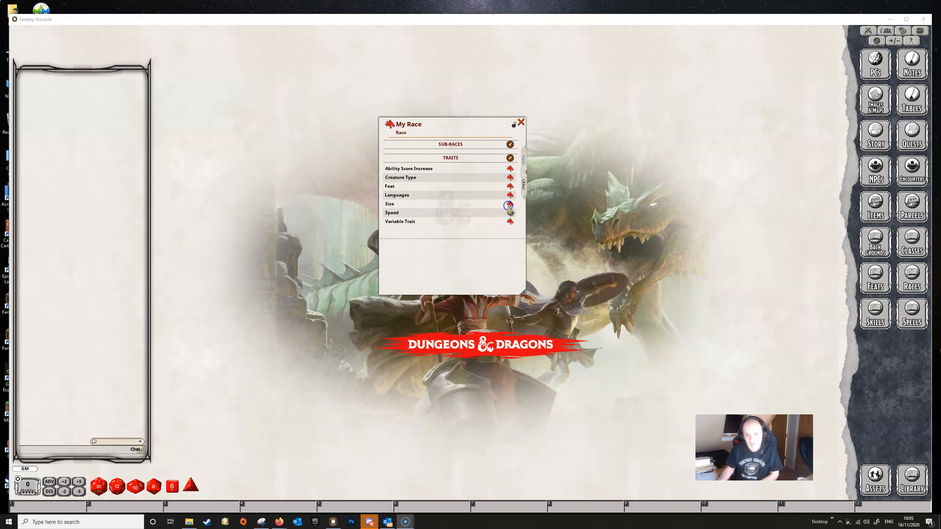
- Edit the Size trait of My Race to read "You are Medium", removing the Small option and the choice note
click(510, 205)
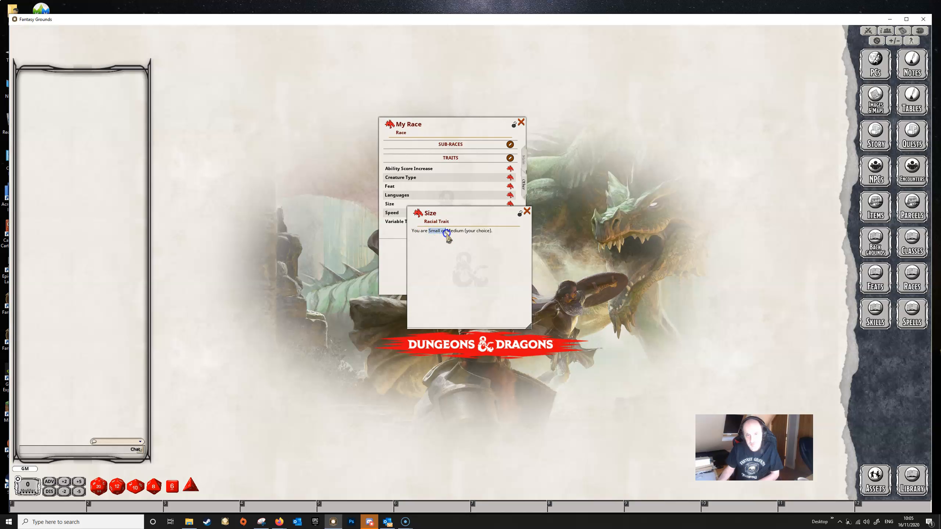
key(BackSpace)
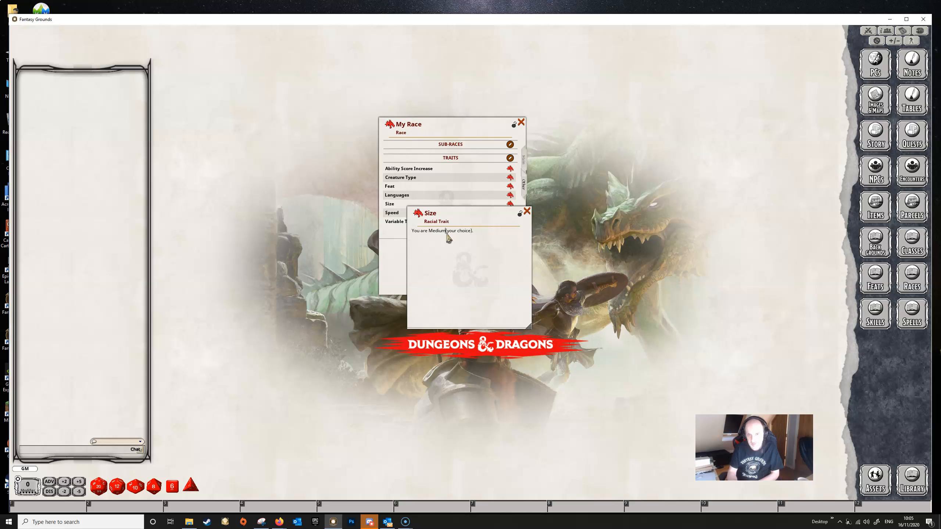
text(.)
click(465, 280)
click(500, 262)
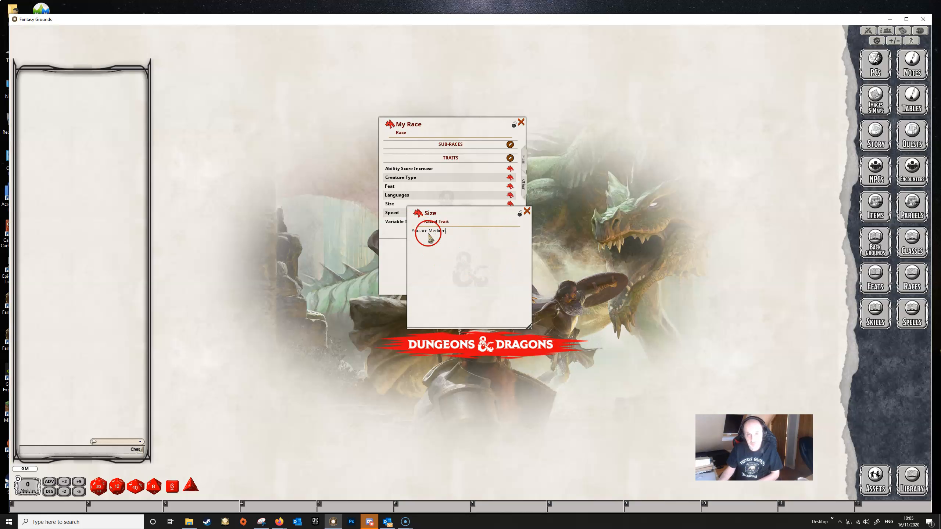
click(526, 212)
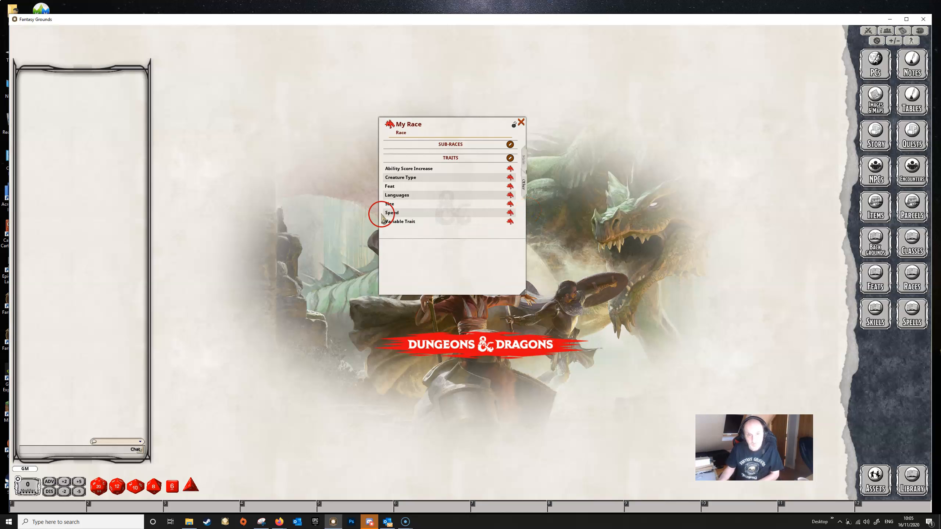
- Check the Speed trait of My Race, and rename its Variable Trait as "Skills"
click(510, 213)
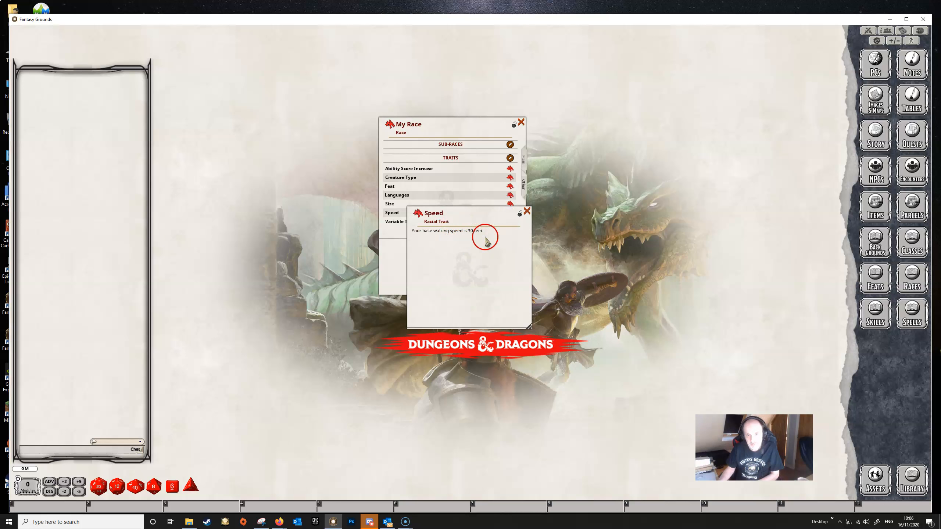
click(528, 212)
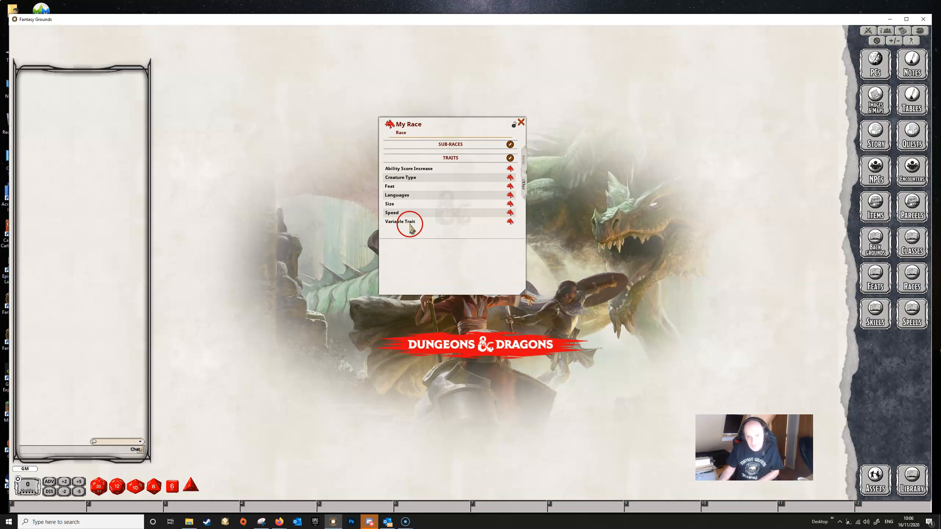
click(509, 224)
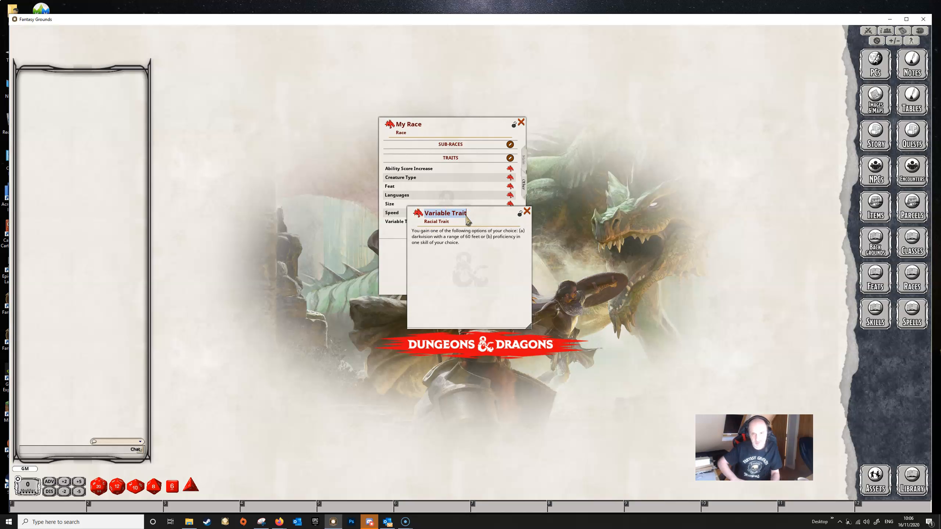
text(Skills)
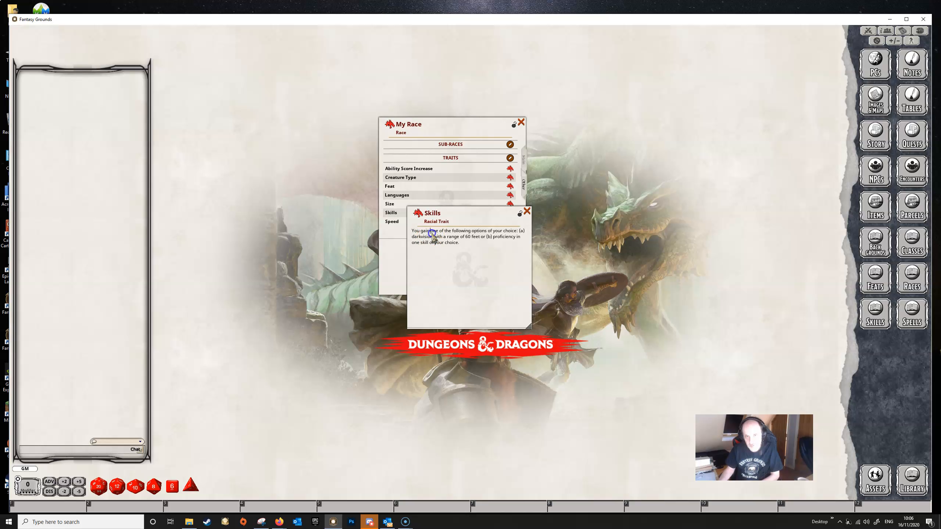
- Shorten the Skills trait's text to "You gain proficiency in one skill of your choice.", then lock and close the trait
drag(437, 233, 474, 237)
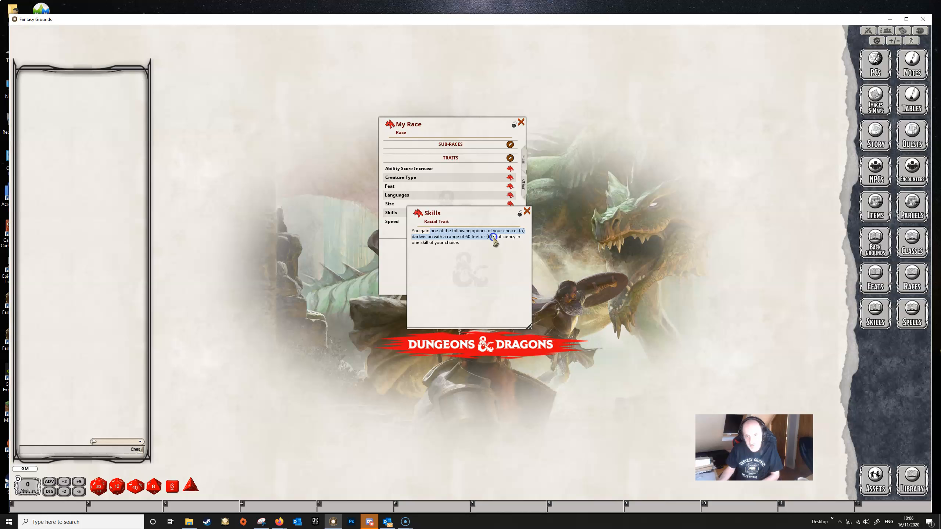
key(Delete)
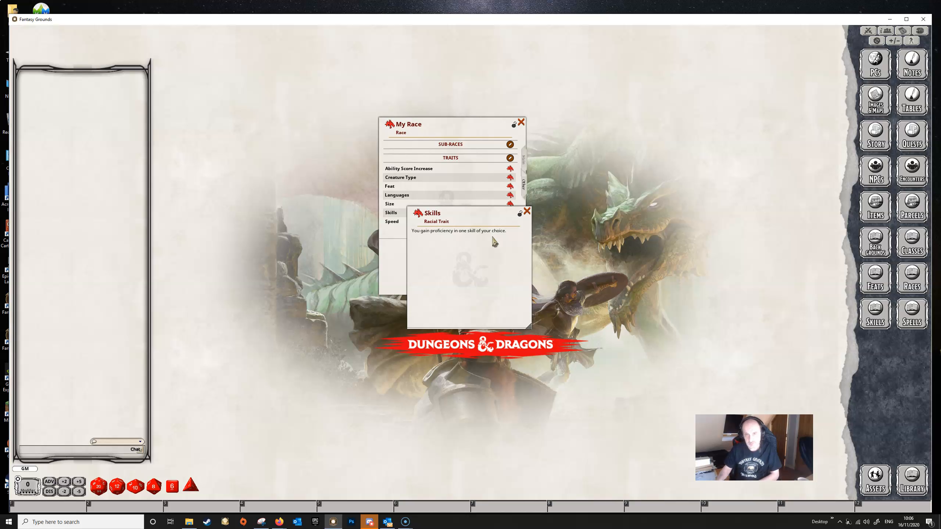
click(520, 215)
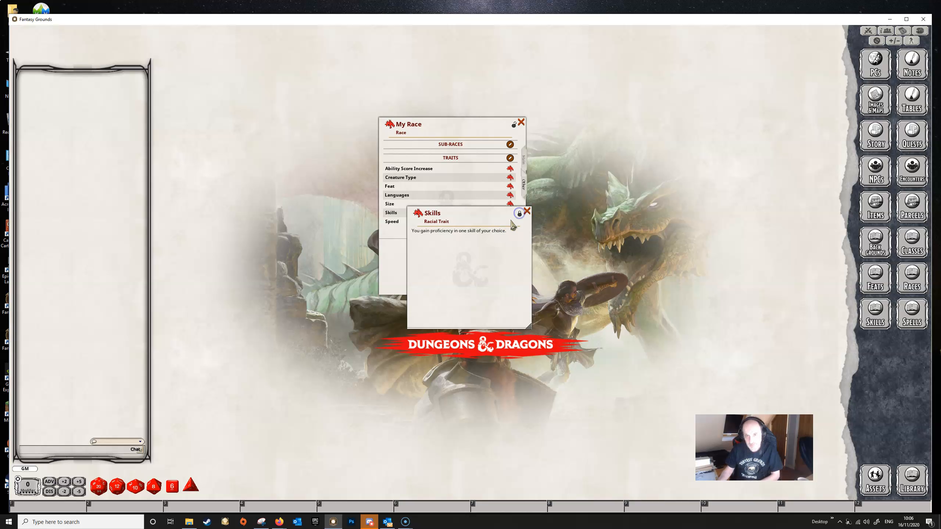
click(527, 211)
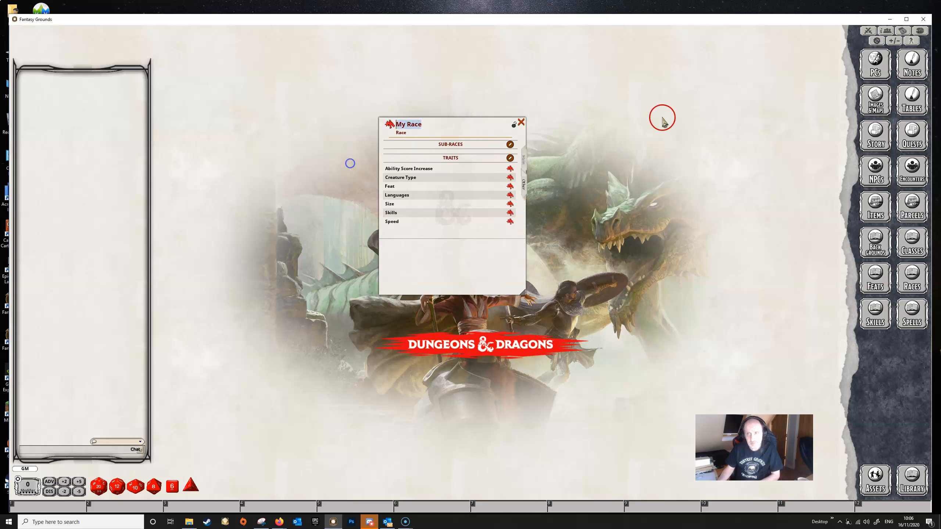
- Create a new player character and assign My Race as its race
click(875, 62)
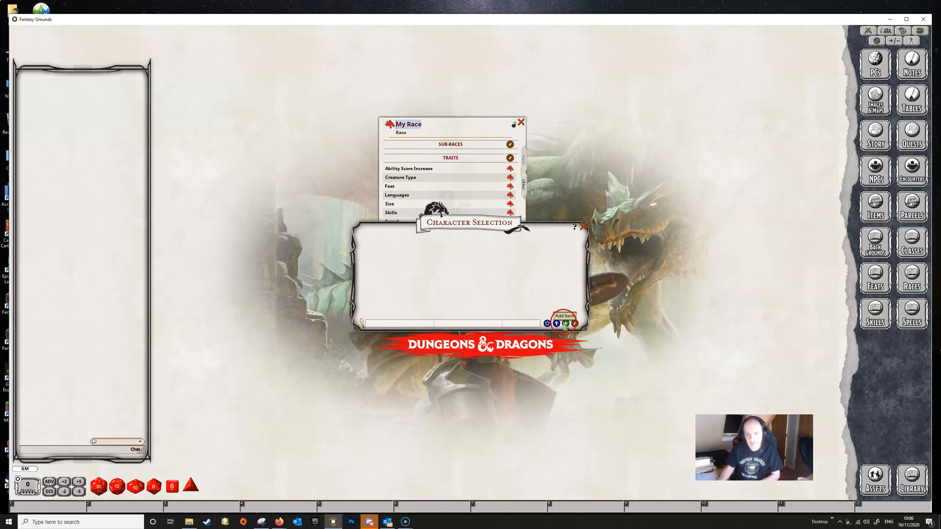
click(565, 324)
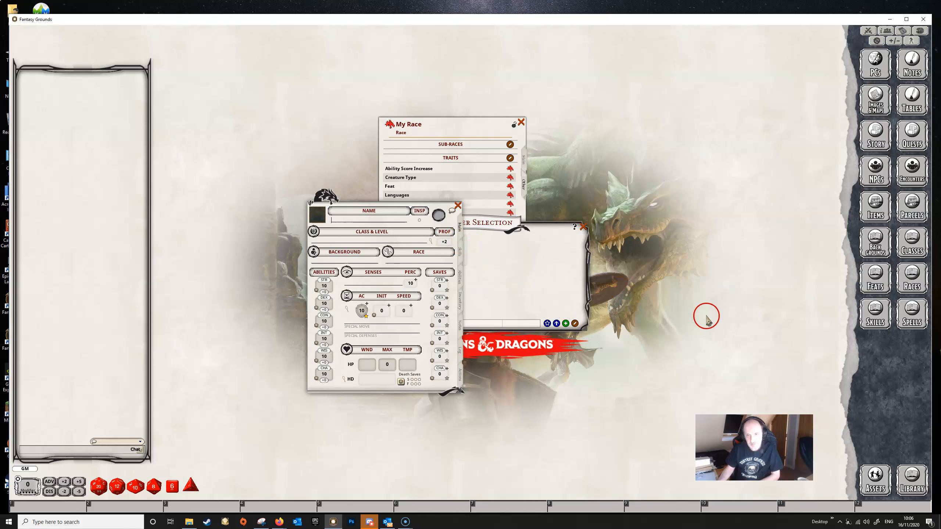
drag(433, 120, 423, 261)
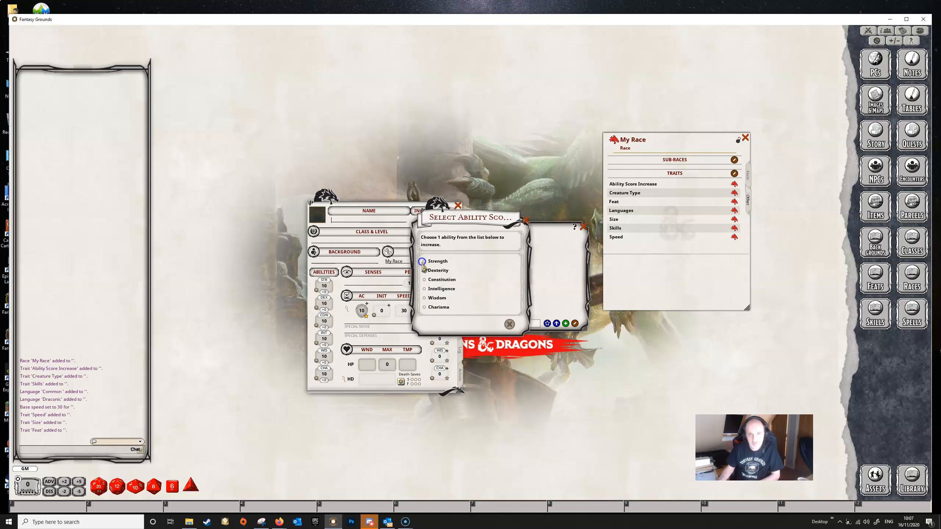
- Choose Dexterity for the character's racial ability increase and Athletics as its skill proficiency
click(436, 273)
click(497, 324)
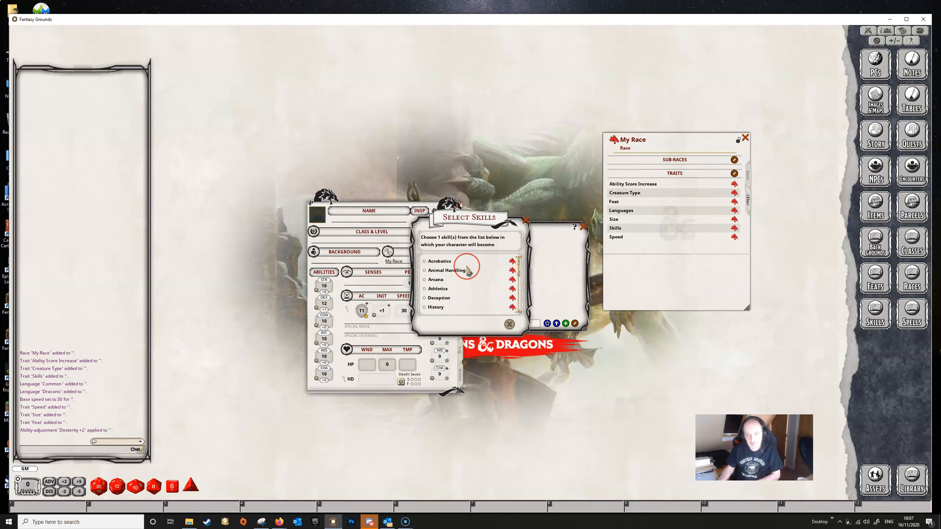
click(431, 290)
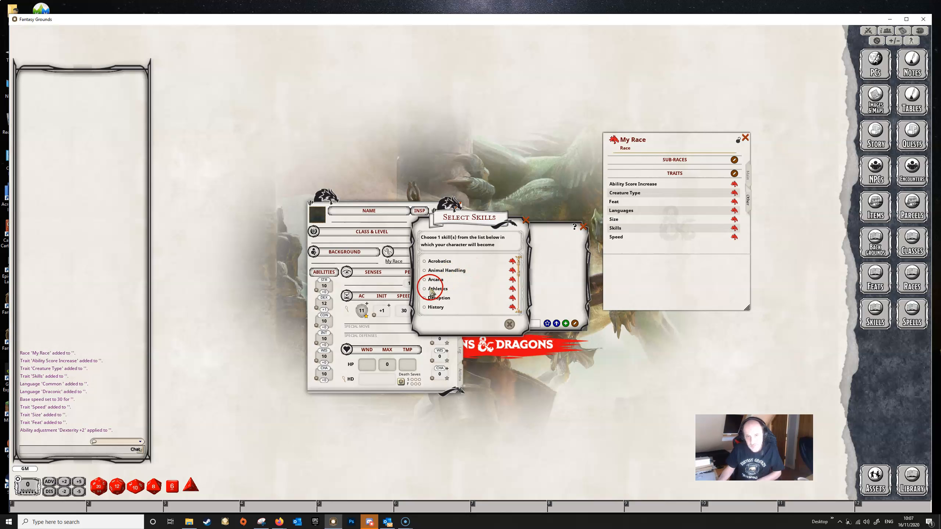
click(496, 325)
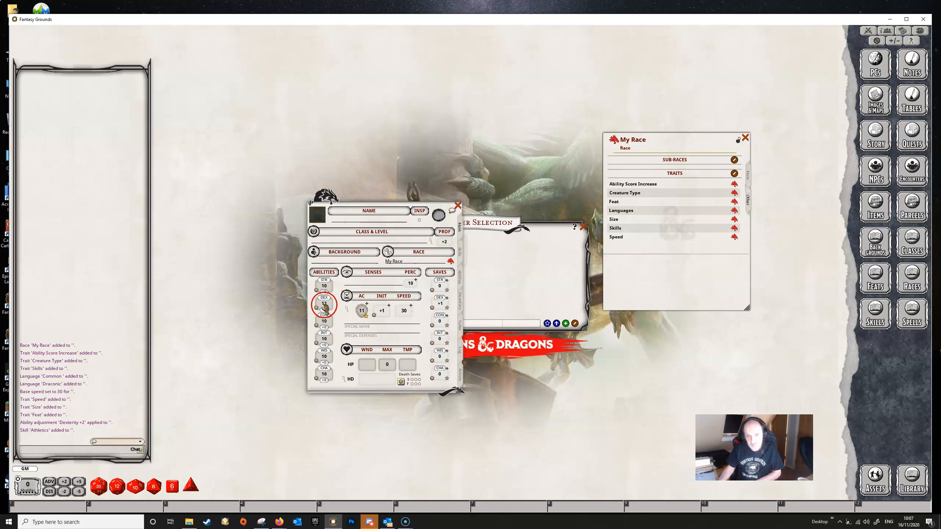
- Review the new character's traits, languages, skills and main statistics, and close the character sheet and the My Race record
click(459, 282)
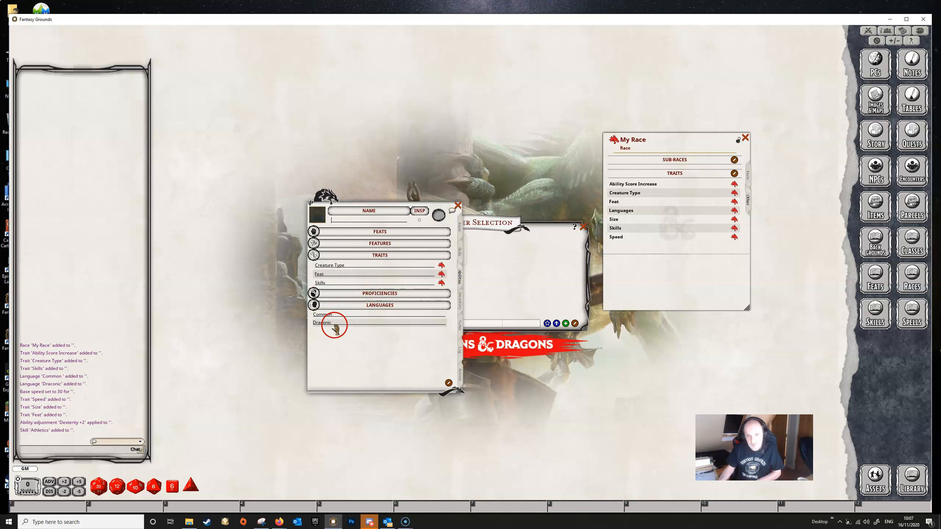
click(459, 251)
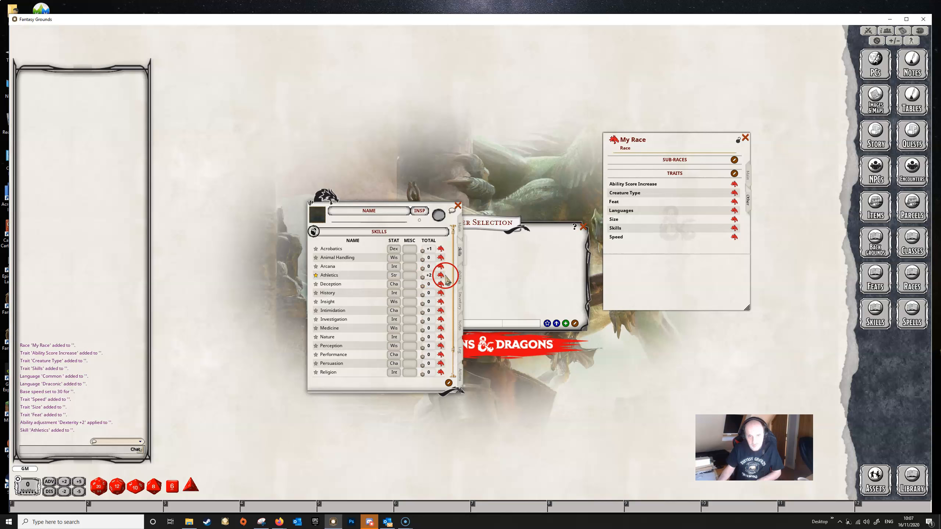
click(461, 227)
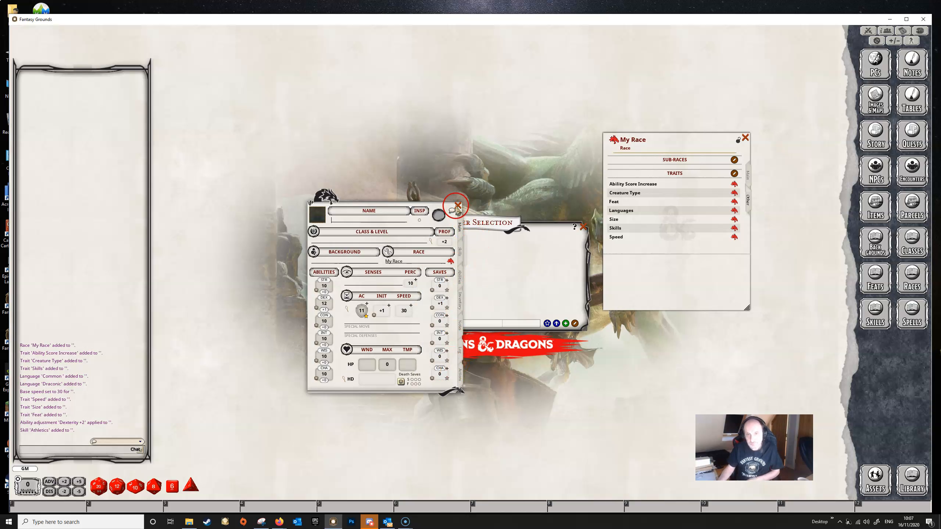
click(458, 206)
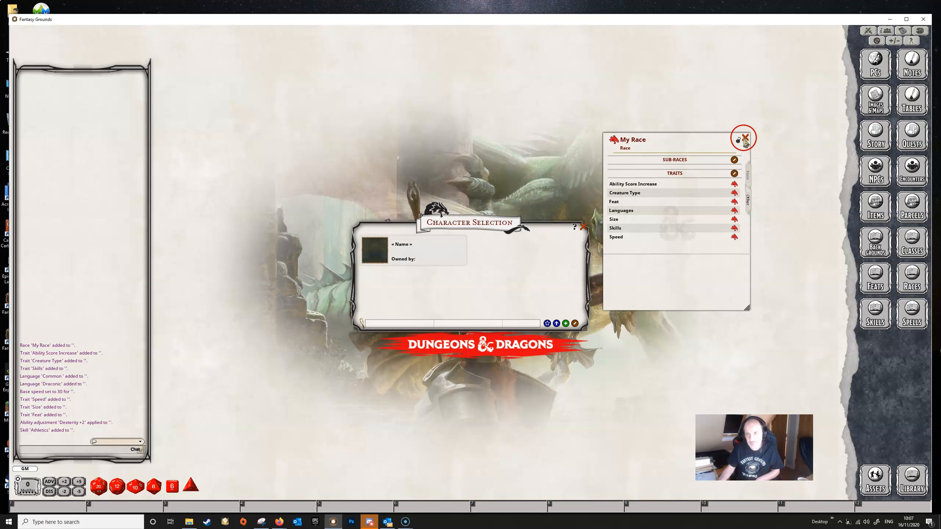
click(745, 139)
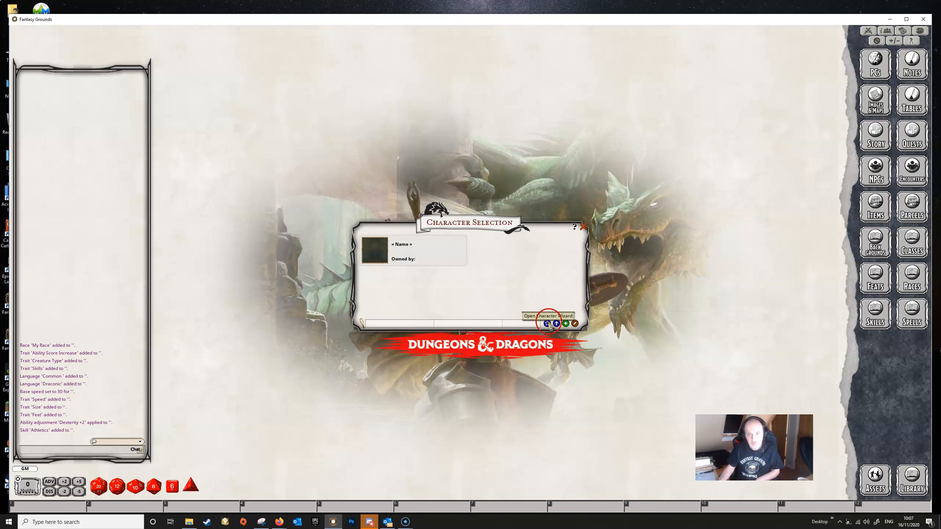
- Start the Character Wizard, select Custom Lineage as the race and look through its size, variable trait, ability score and language choices
click(547, 324)
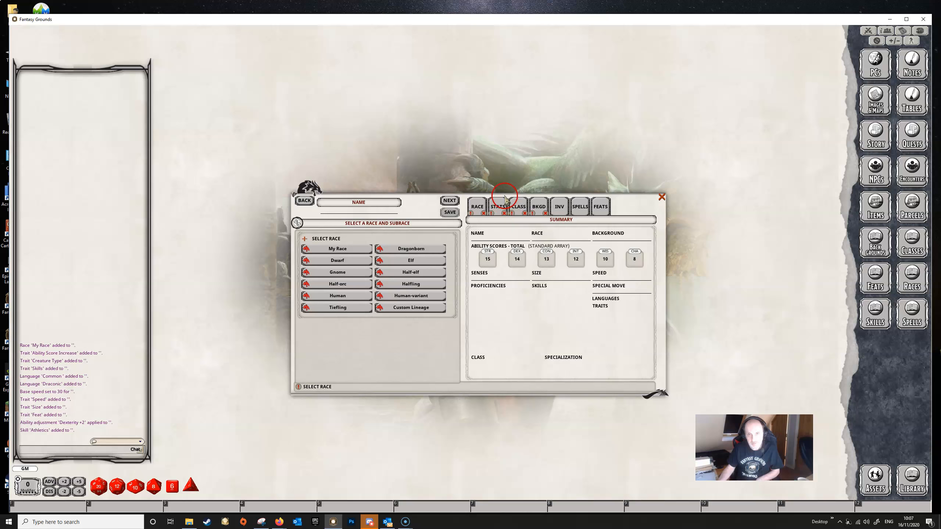
drag(505, 196, 594, 82)
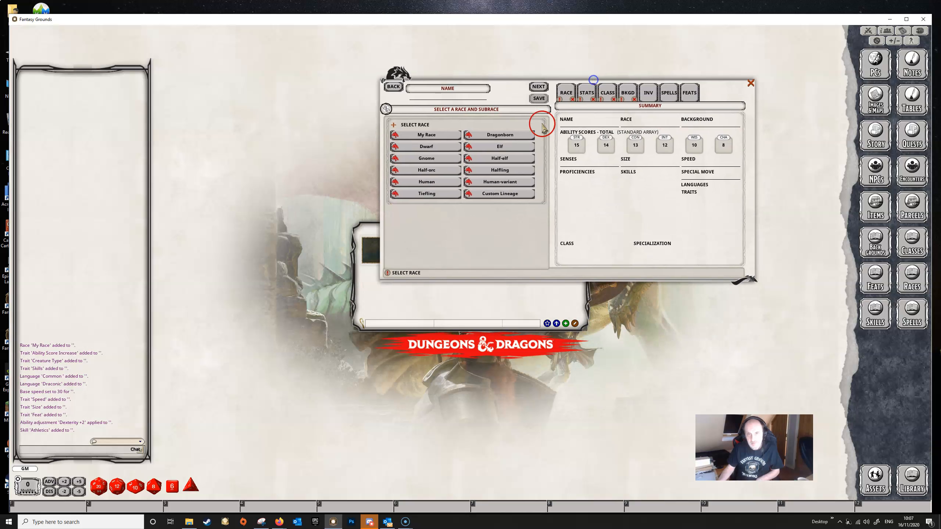
click(500, 197)
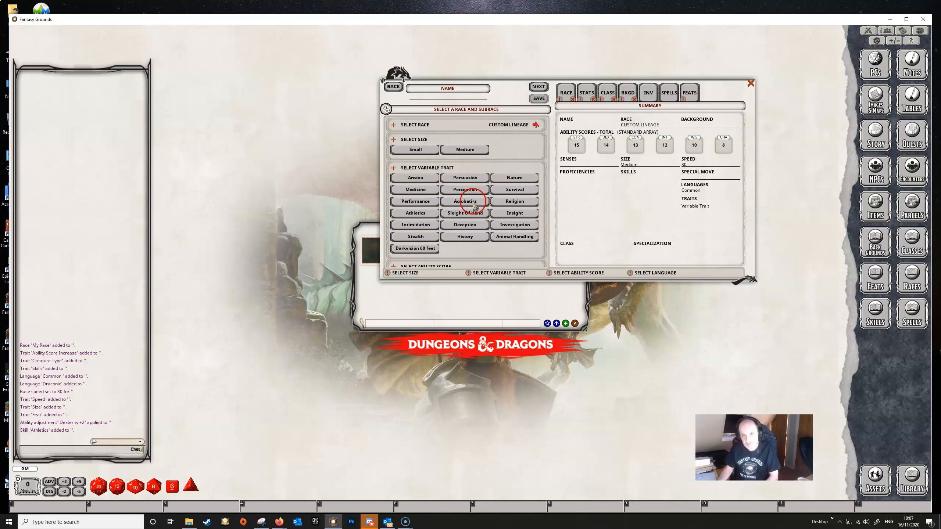
scroll(474, 205, down, 5)
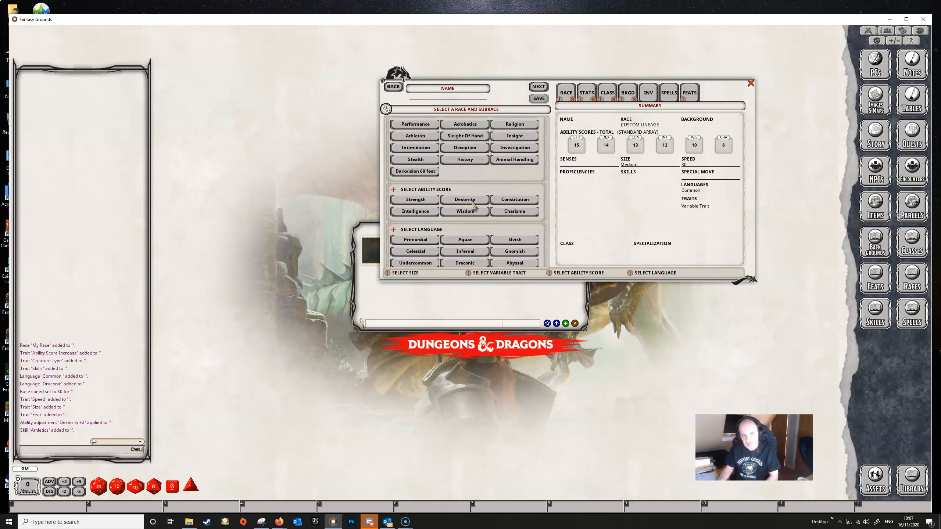
scroll(463, 213, down, 2)
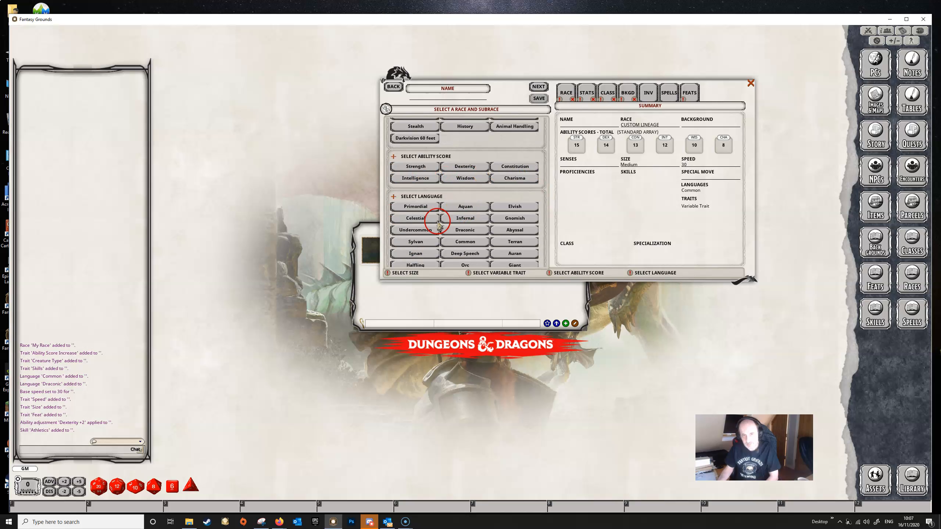
scroll(466, 239, down, 1)
scroll(458, 224, up, 8)
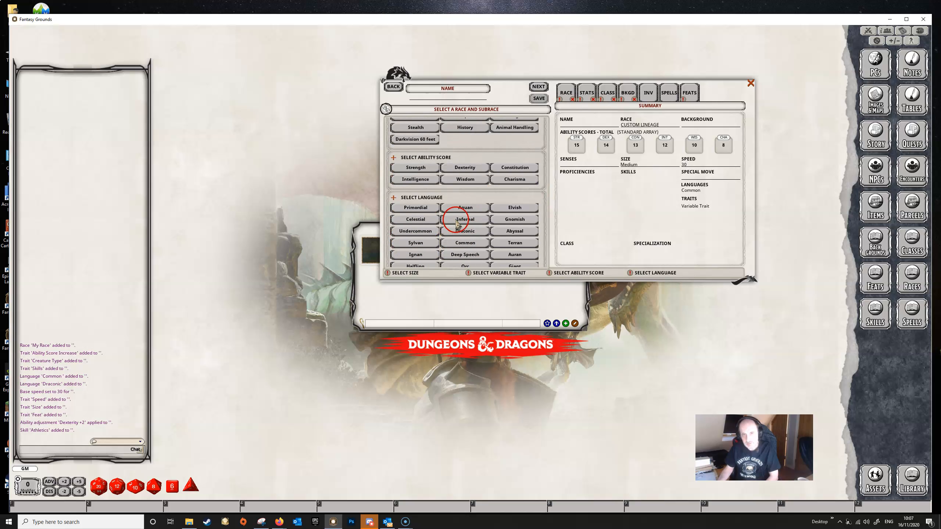
- Choose Medium size, Acrobatics, Wisdom and Draconic for the Custom Lineage character, and close the wizard without saving
click(465, 150)
click(463, 187)
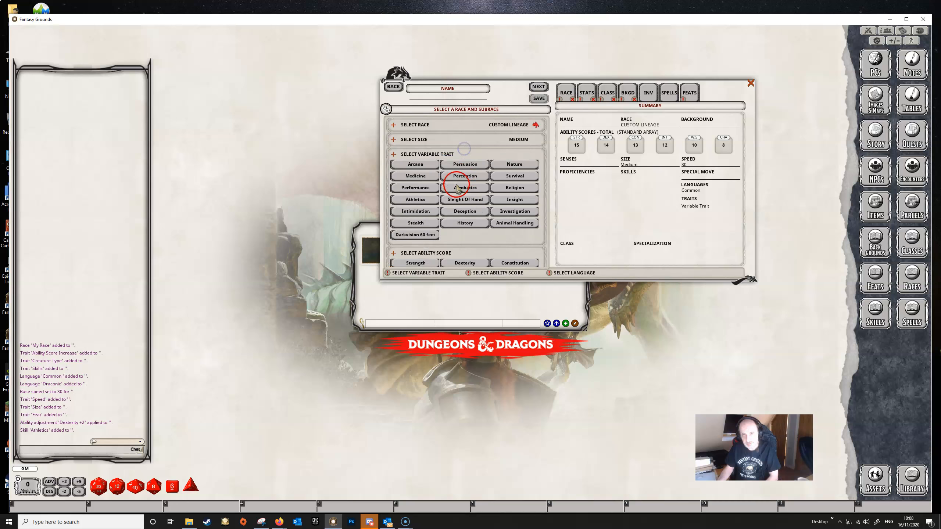
click(466, 190)
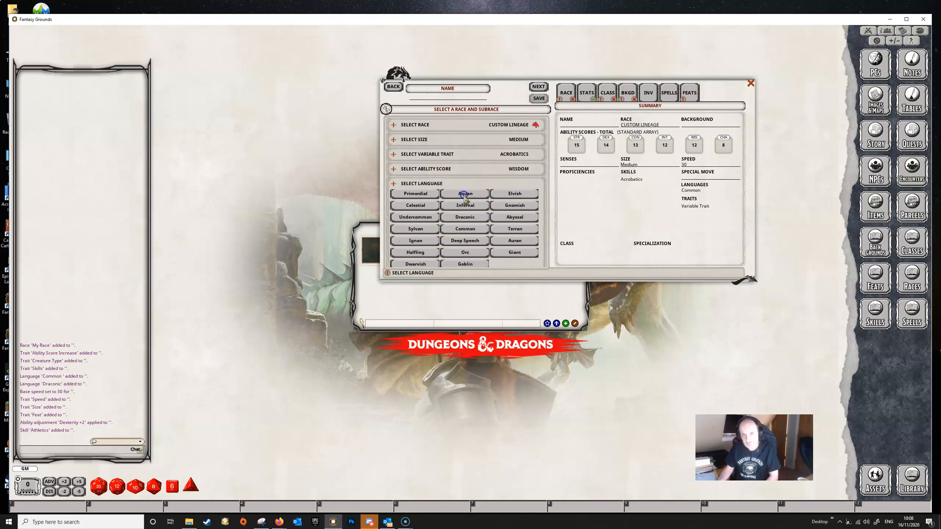
click(463, 217)
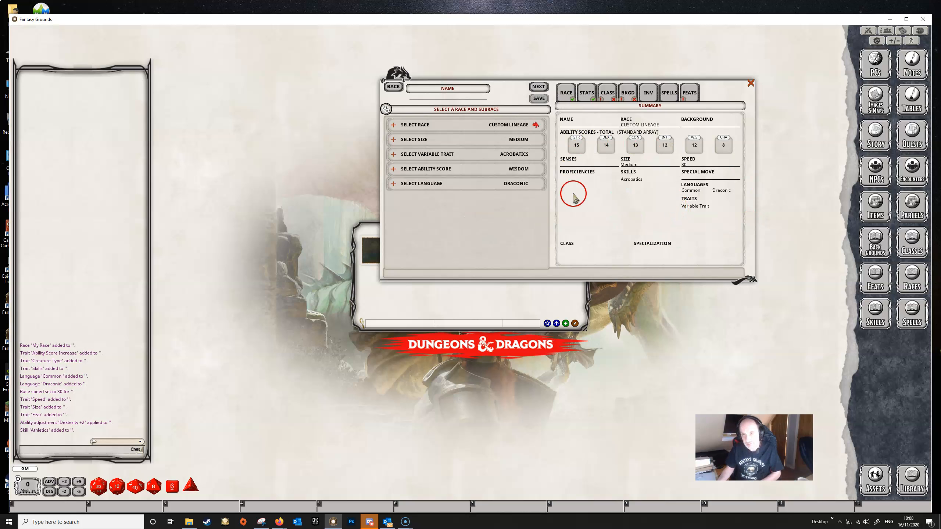
click(750, 84)
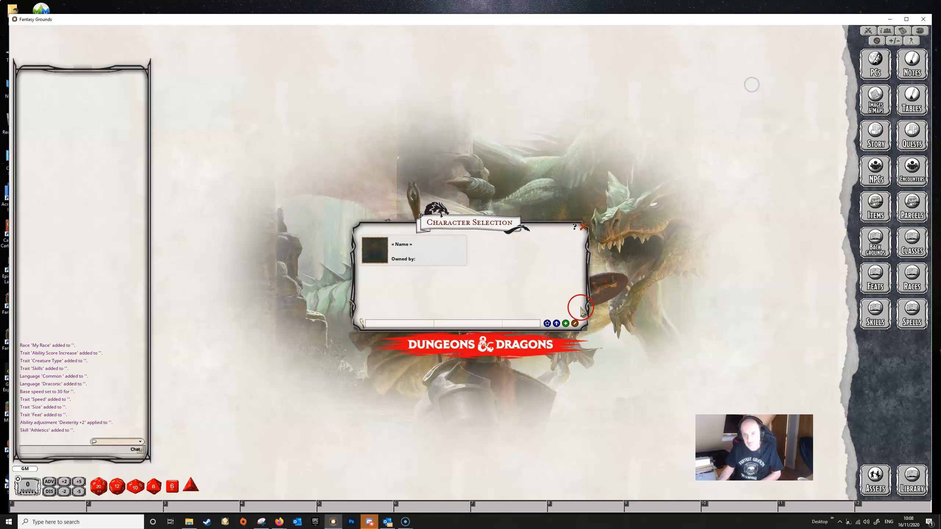
- Try My Race in a fresh Character Wizard with Dexterity and Athletics, then close the wizard and character selection without saving
click(547, 323)
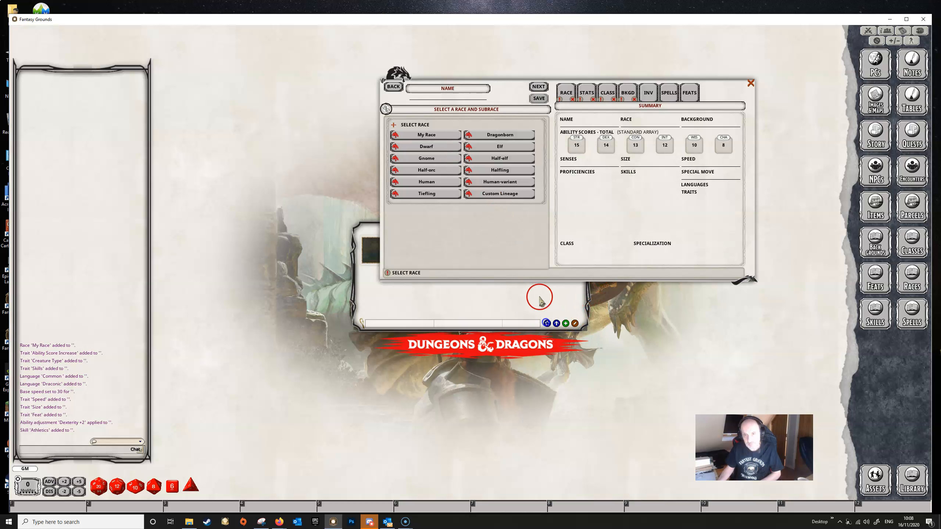
click(426, 136)
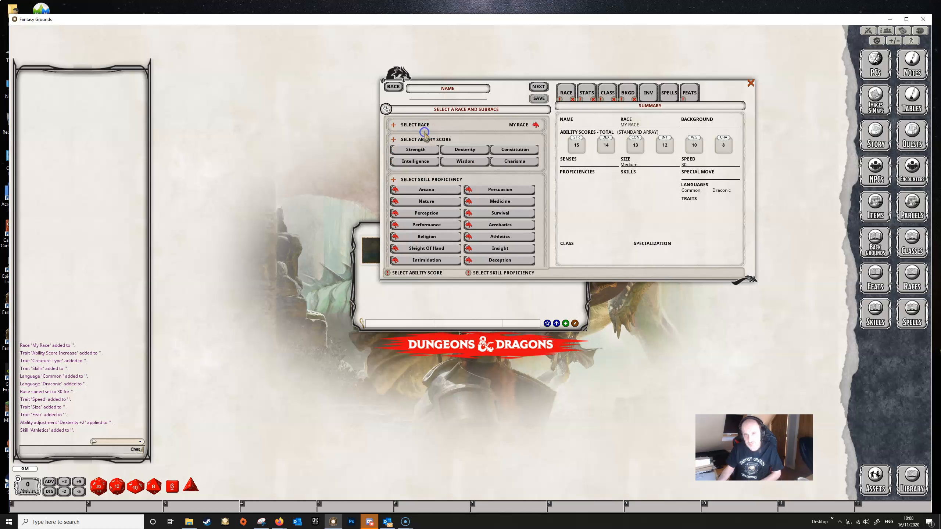
click(463, 151)
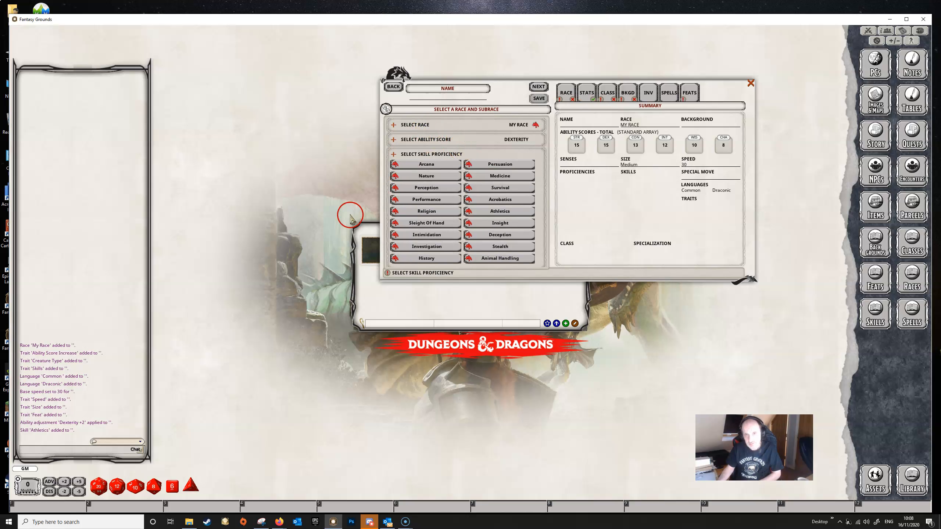
click(500, 211)
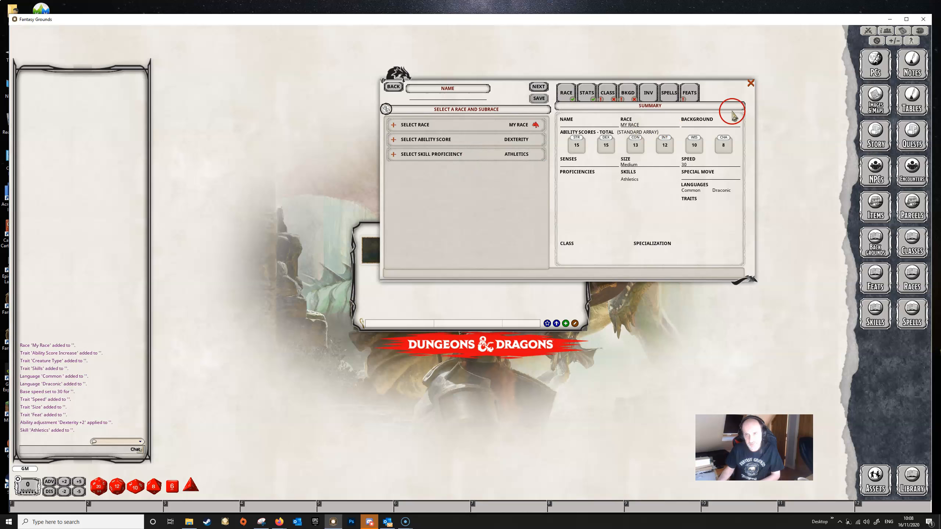
click(750, 83)
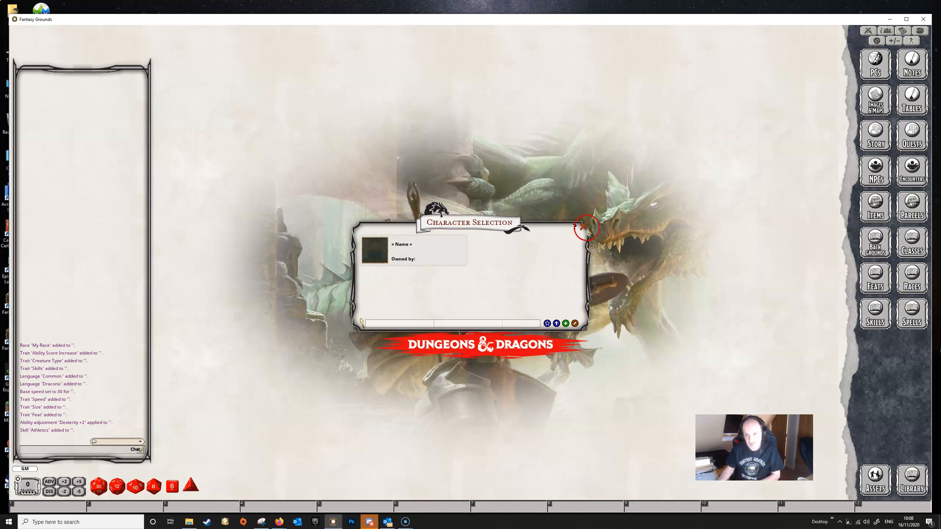
click(584, 227)
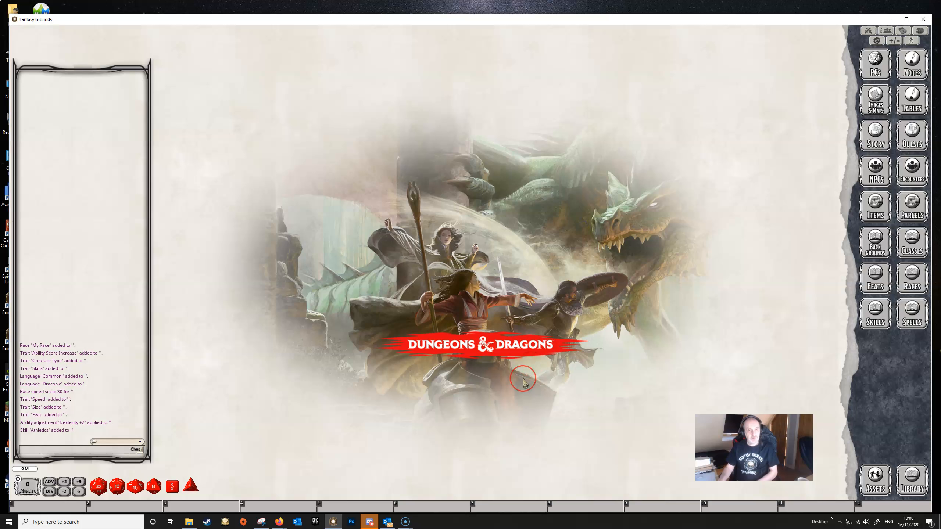